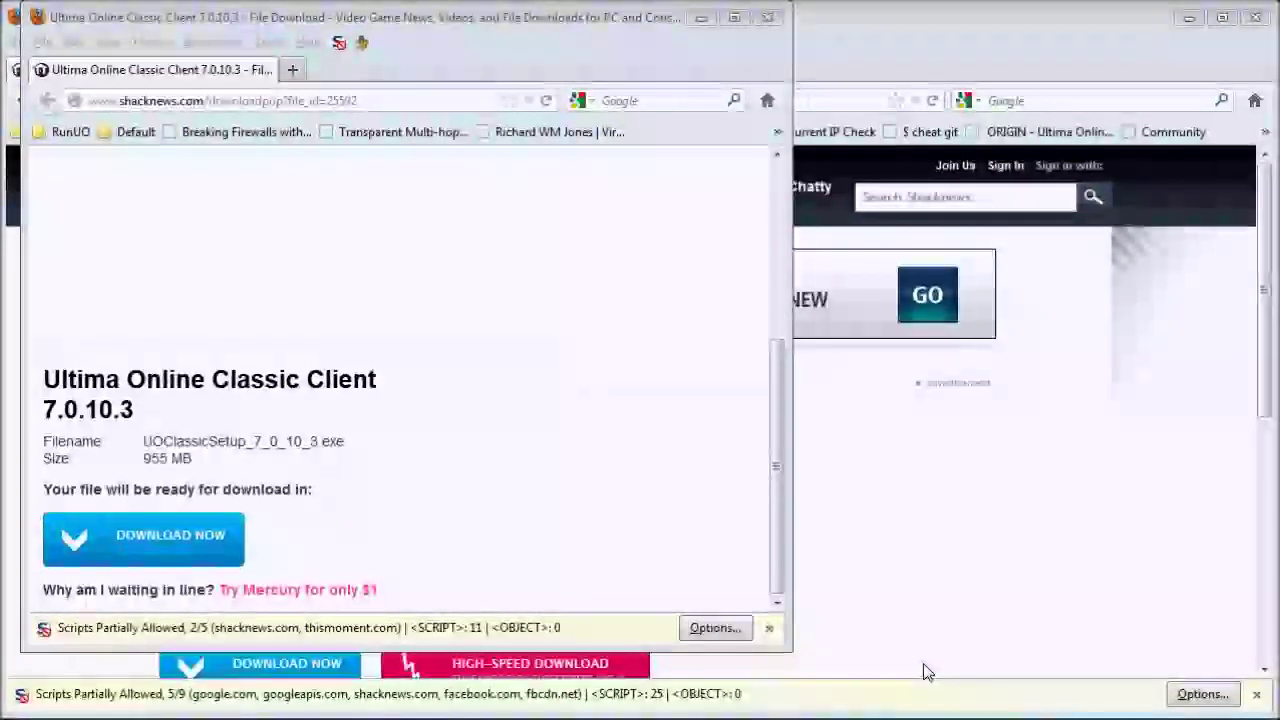
Download UOClassicSetup_7_0_10_3.exe with dTa OneClick, saving it to V:\Installer_DVD\
{"action": "left_click", "coordinate": [237, 535]}
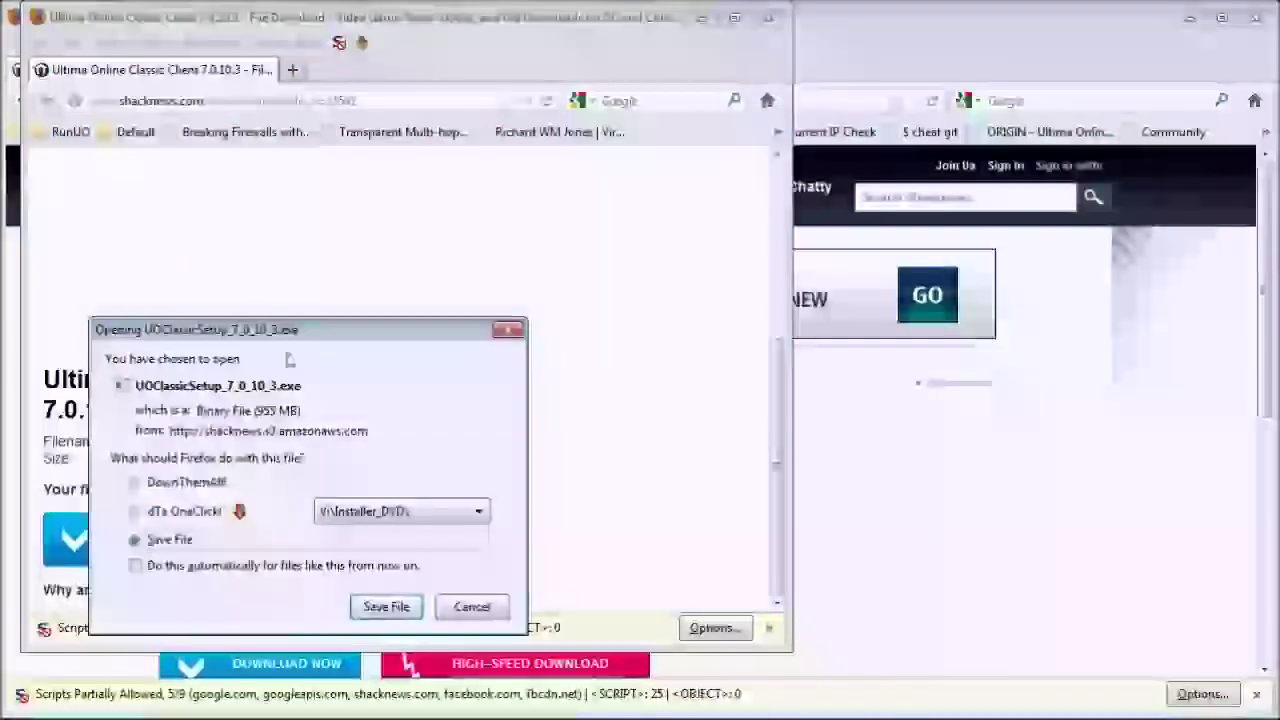
{"action": "left_click_drag", "start_coordinate": [318, 329], "coordinate": [368, 208]}
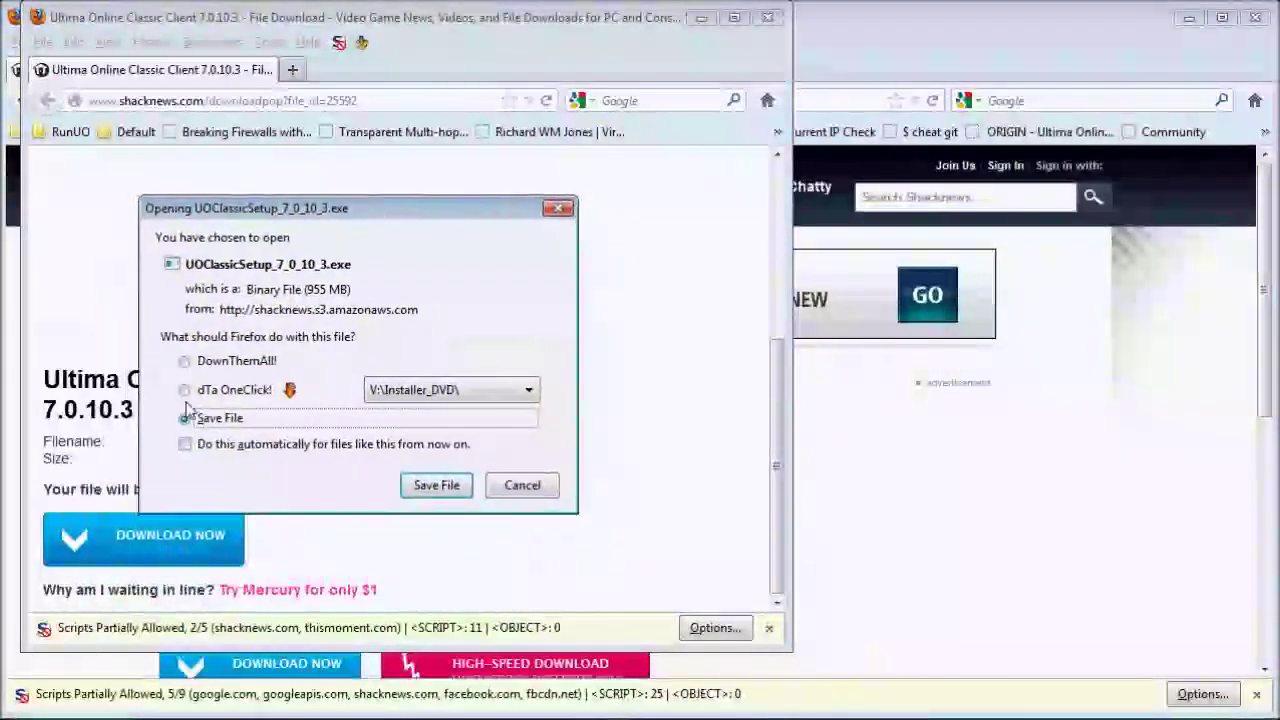
{"action": "left_click", "coordinate": [184, 390]}
{"action": "left_click", "coordinate": [428, 486]}
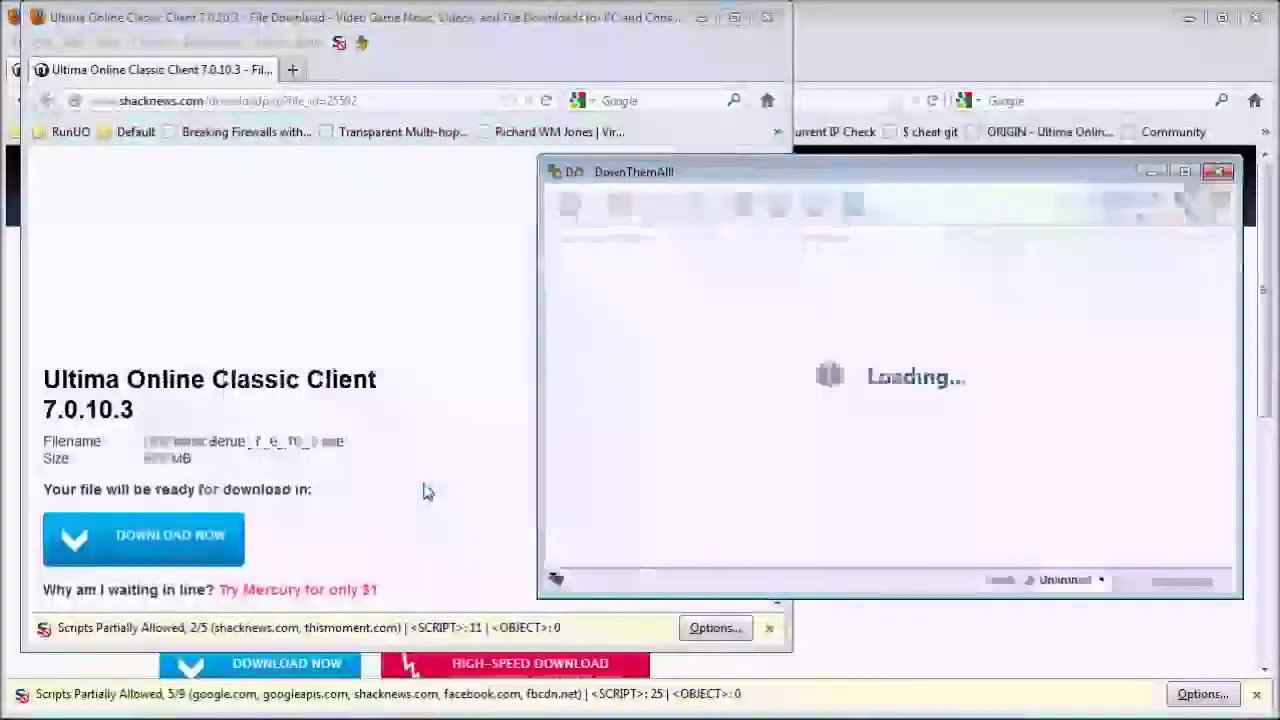
{"action": "left_click_drag", "start_coordinate": [834, 179], "coordinate": [572, 181]}
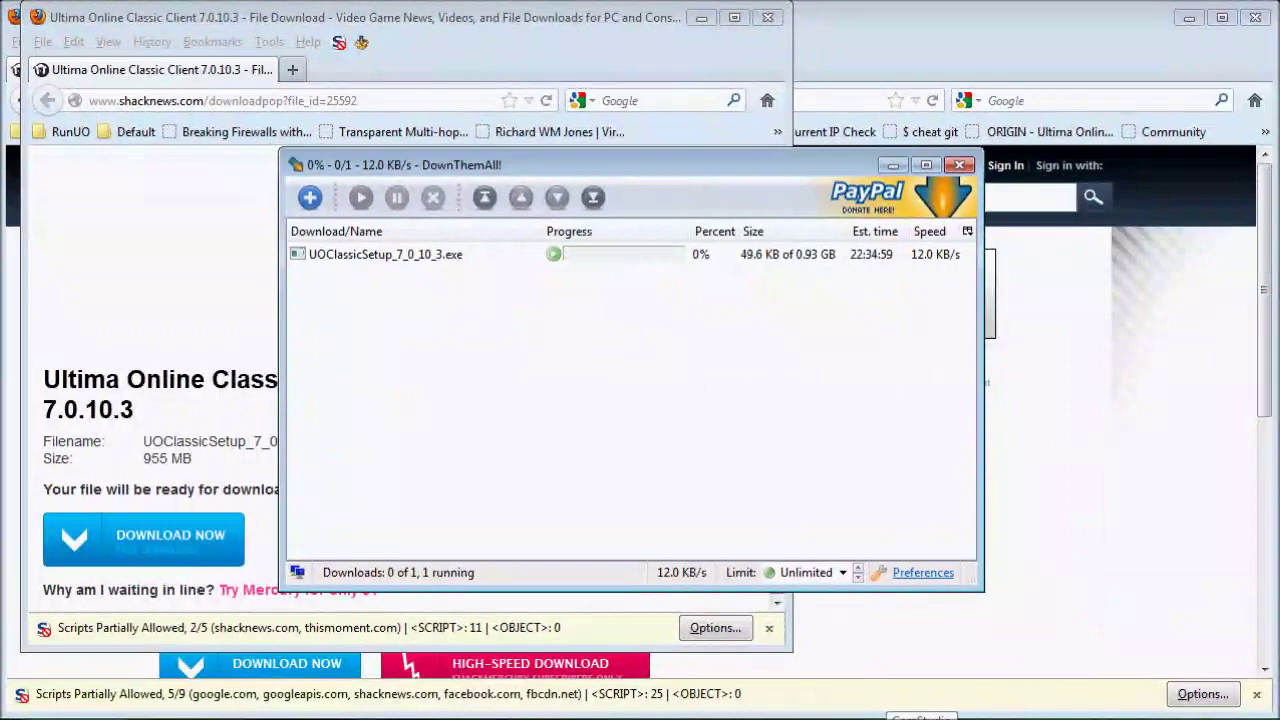
{"action": "right_click", "coordinate": [884, 717]}
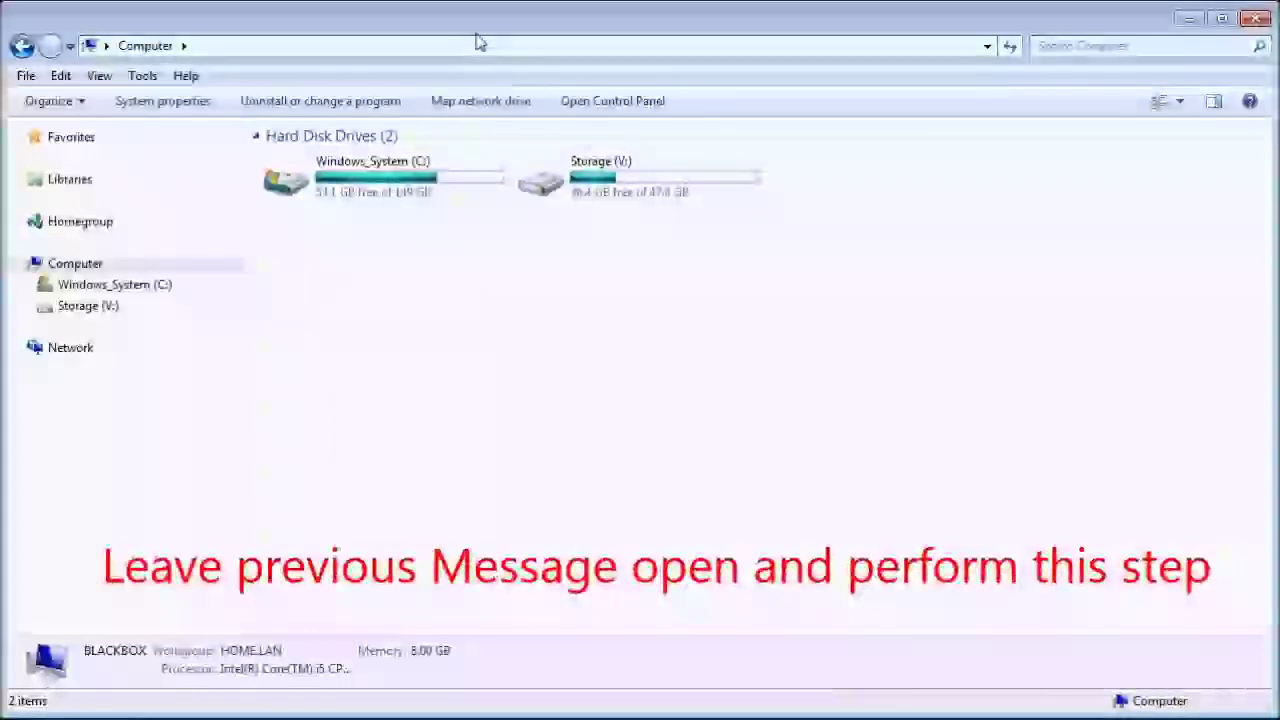
Open the %temp% folder in Windows Explorer and check the contents of its RarSFX0 folder
{"action": "left_click", "coordinate": [476, 45]}
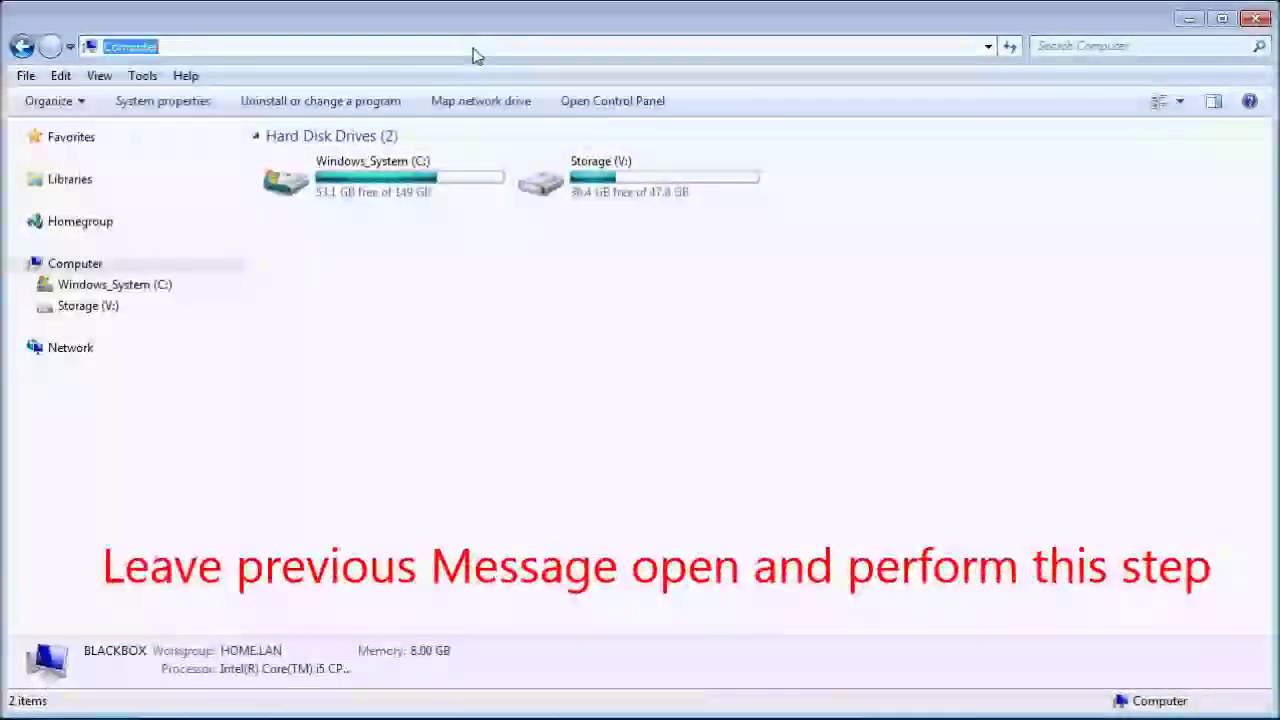
{"action": "type", "text": "%temp%"}
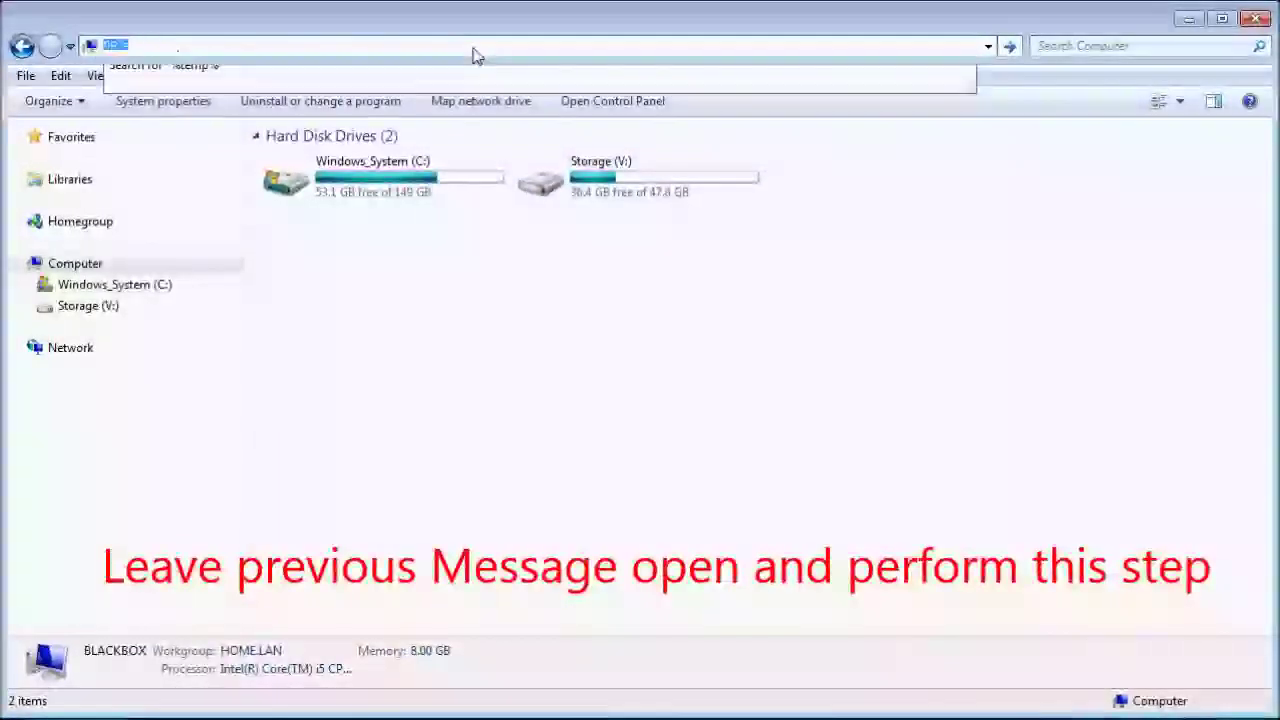
{"action": "key", "text": "Return"}
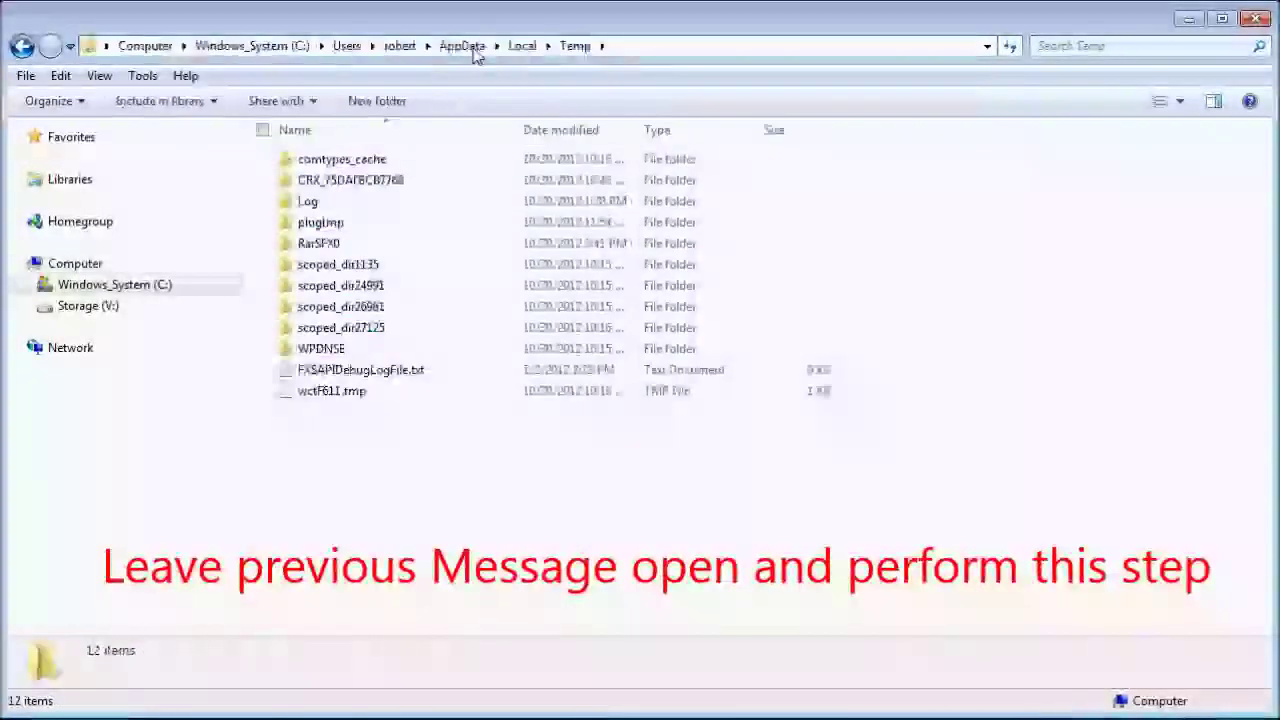
{"action": "double_click", "coordinate": [325, 245]}
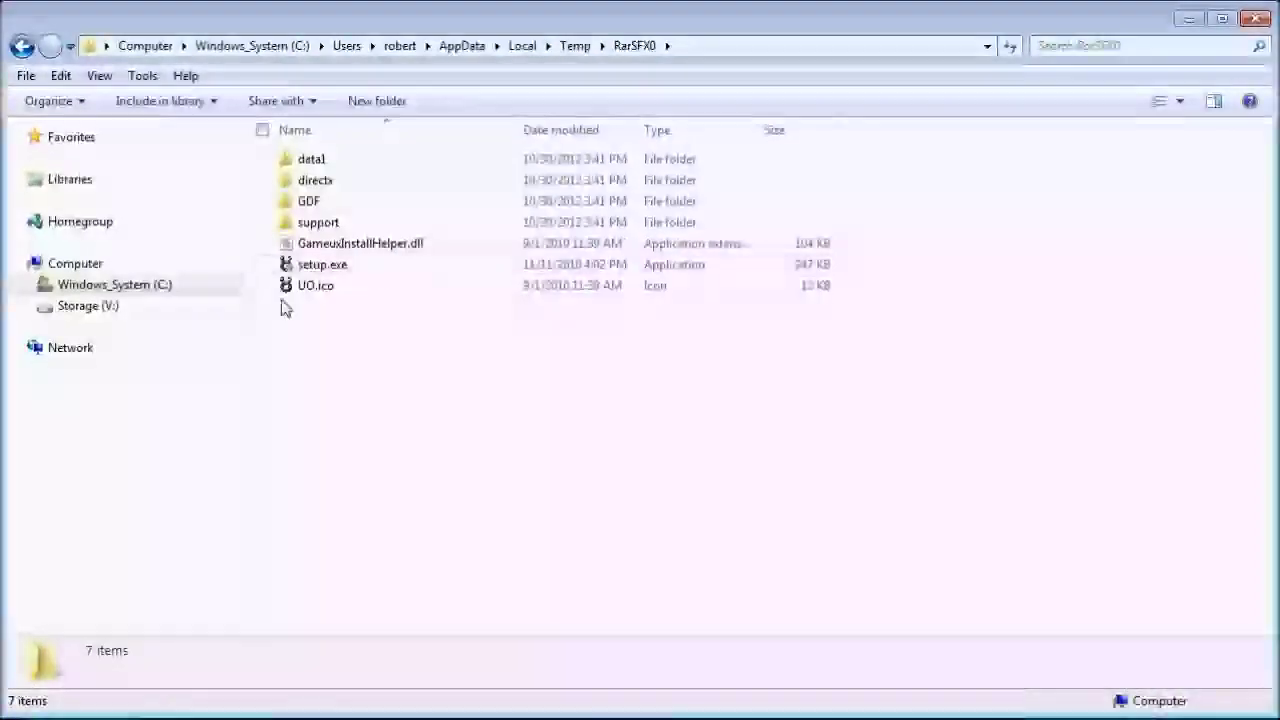
{"action": "left_click", "coordinate": [22, 46]}
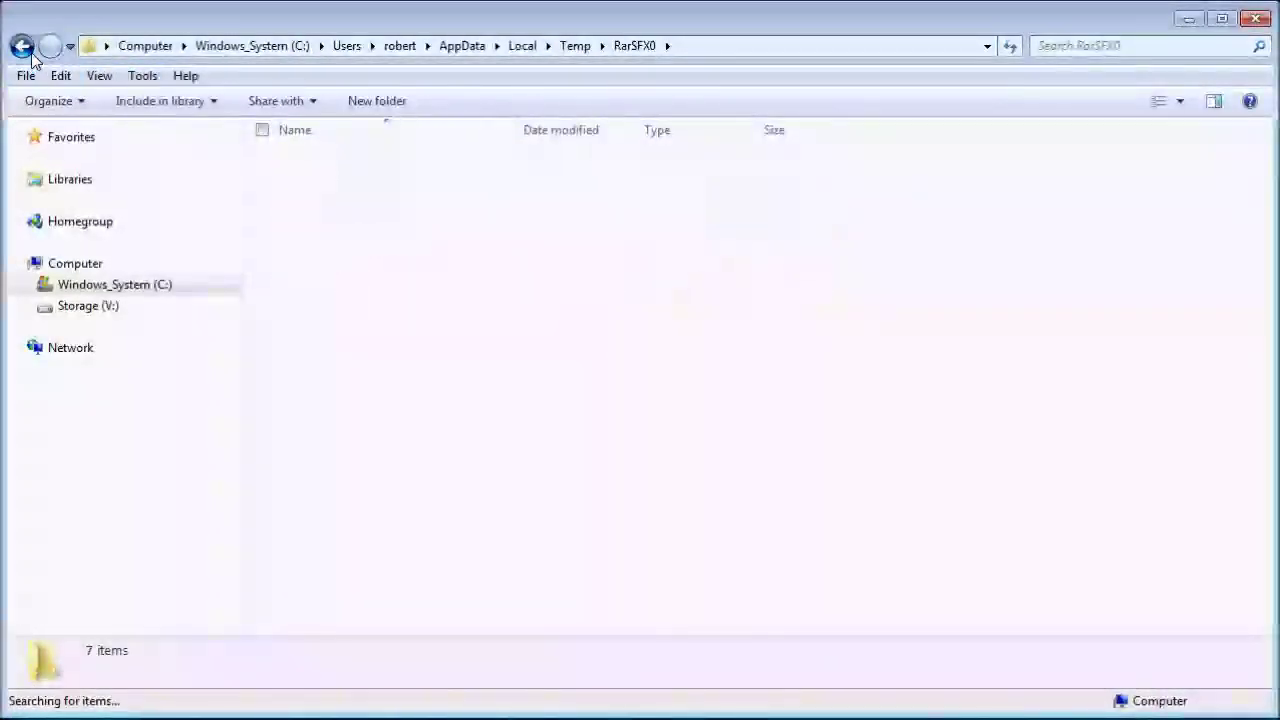
Copy the RarSFX0 folder from Temp into the Installer_DVD folder on Storage (V:)
{"action": "right_click", "coordinate": [318, 248]}
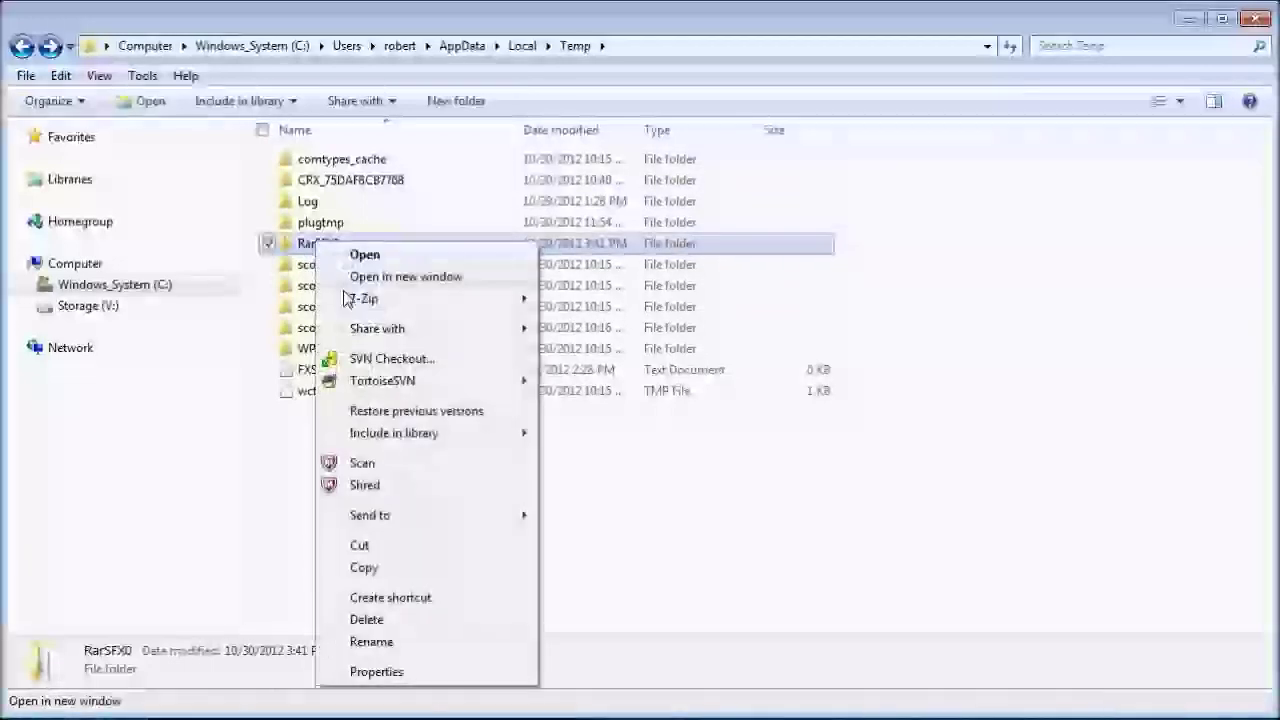
{"action": "left_click", "coordinate": [370, 567]}
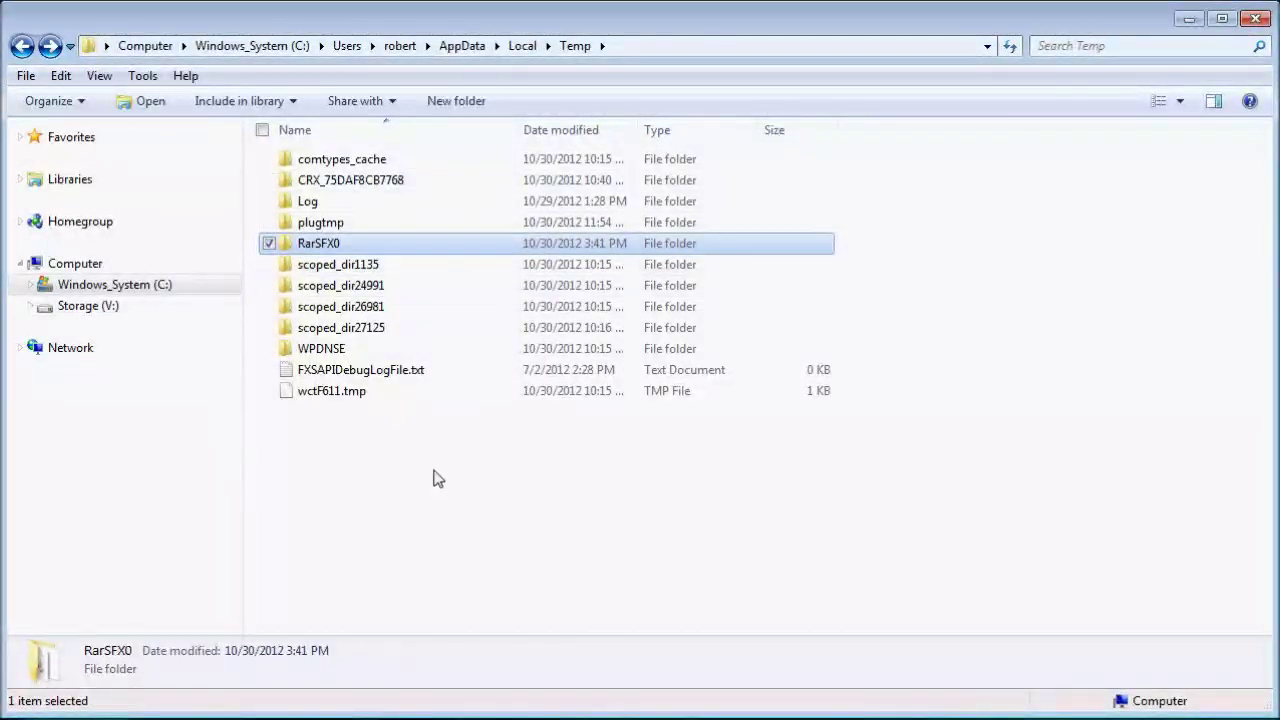
{"action": "left_click", "coordinate": [343, 696]}
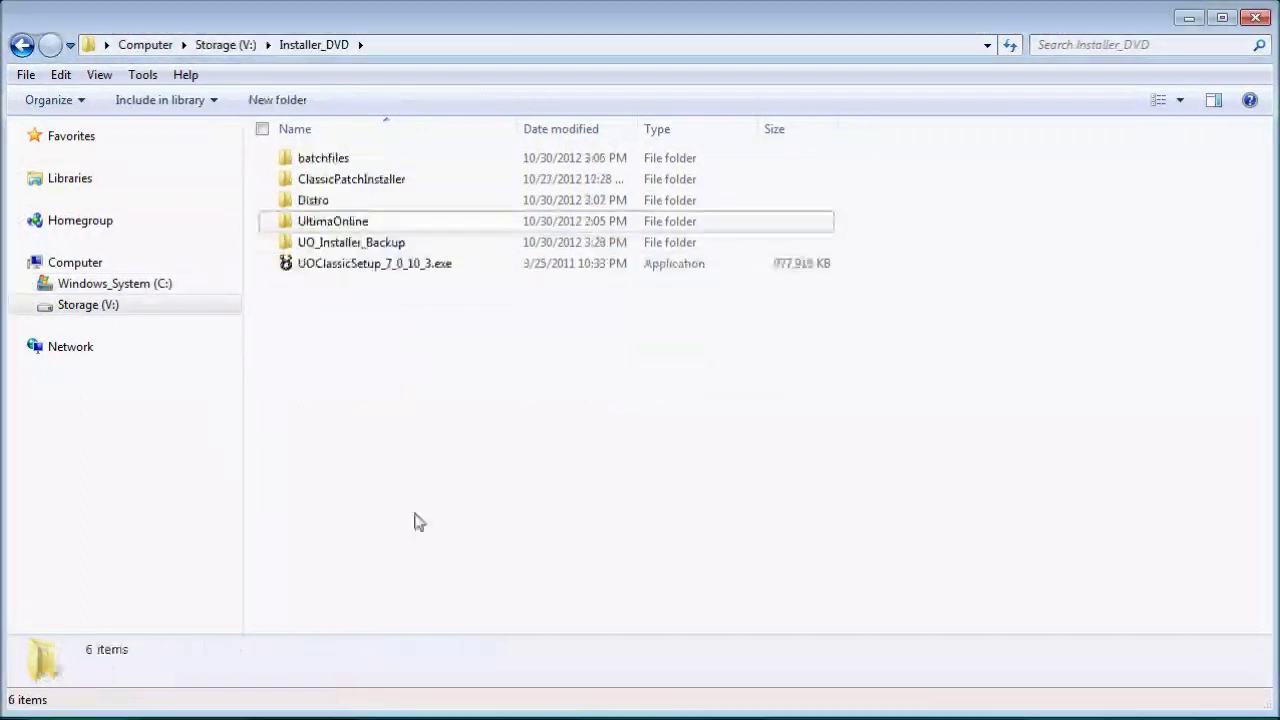
{"action": "right_click", "coordinate": [430, 398]}
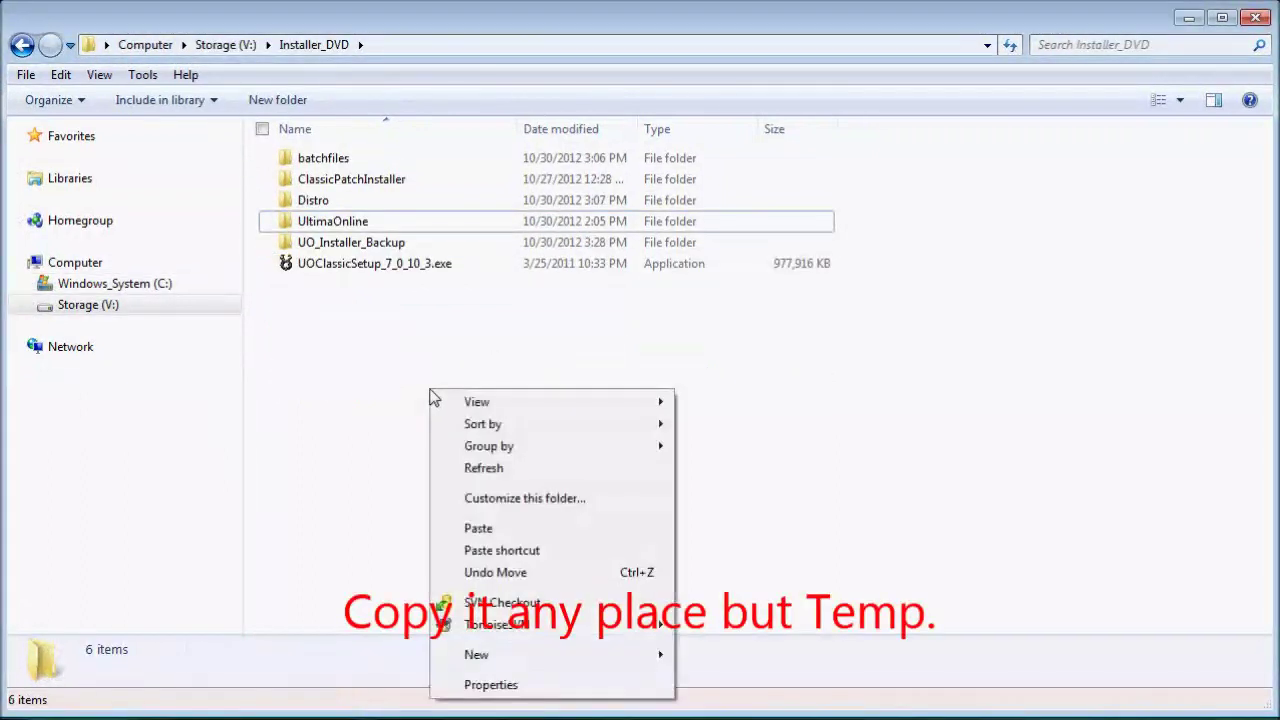
{"action": "left_click", "coordinate": [477, 526]}
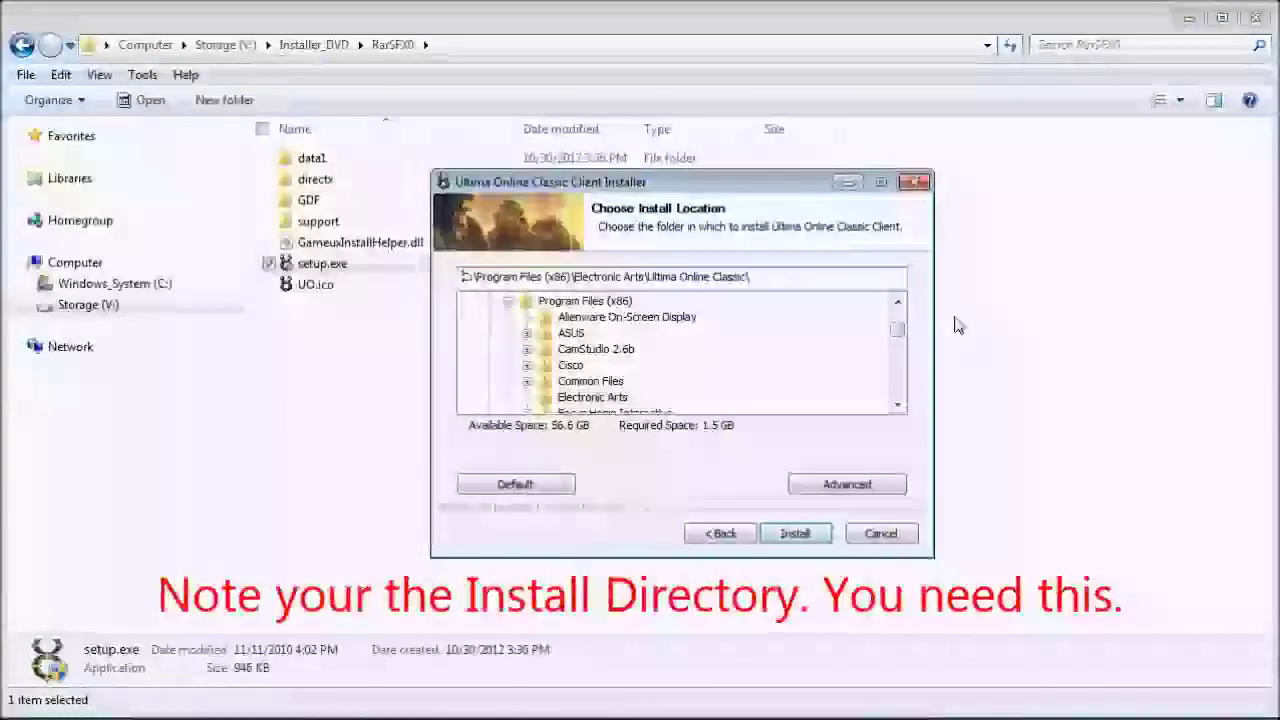
Install Ultima Online Classic Client in C:\Program Files (x86)\Electronic Arts\Ultima Online Classic\ with a desktop shortcut and finish the setup wizard
{"action": "left_click", "coordinate": [795, 534]}
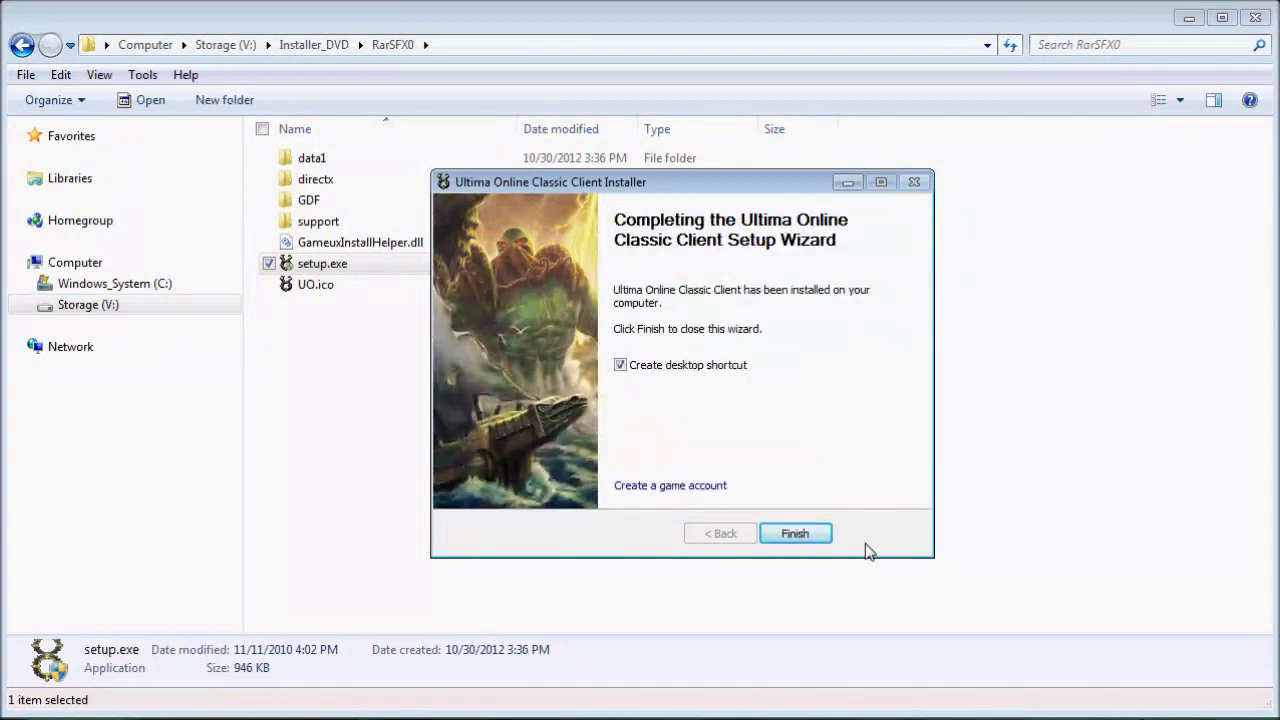
{"action": "left_click", "coordinate": [778, 534]}
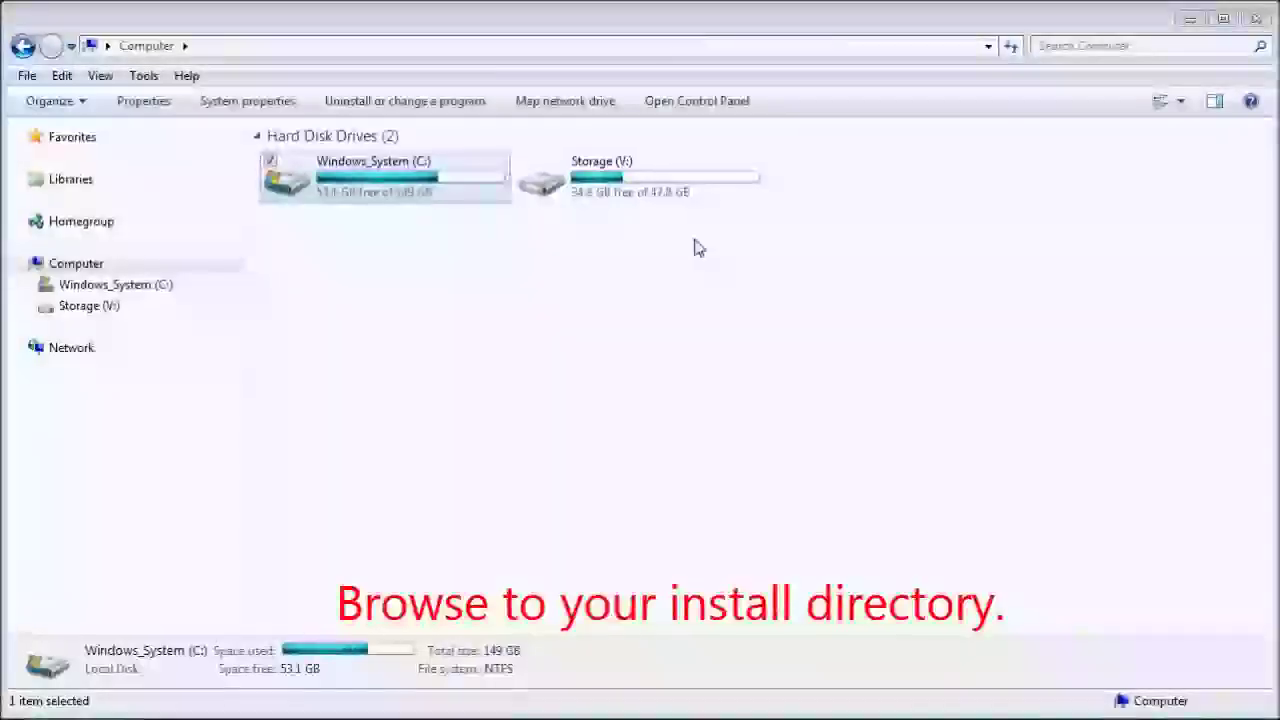
Go to the install directory C:\Program Files (x86)\Electronic Arts\Ultima Online Classic
{"action": "left_click", "coordinate": [297, 45]}
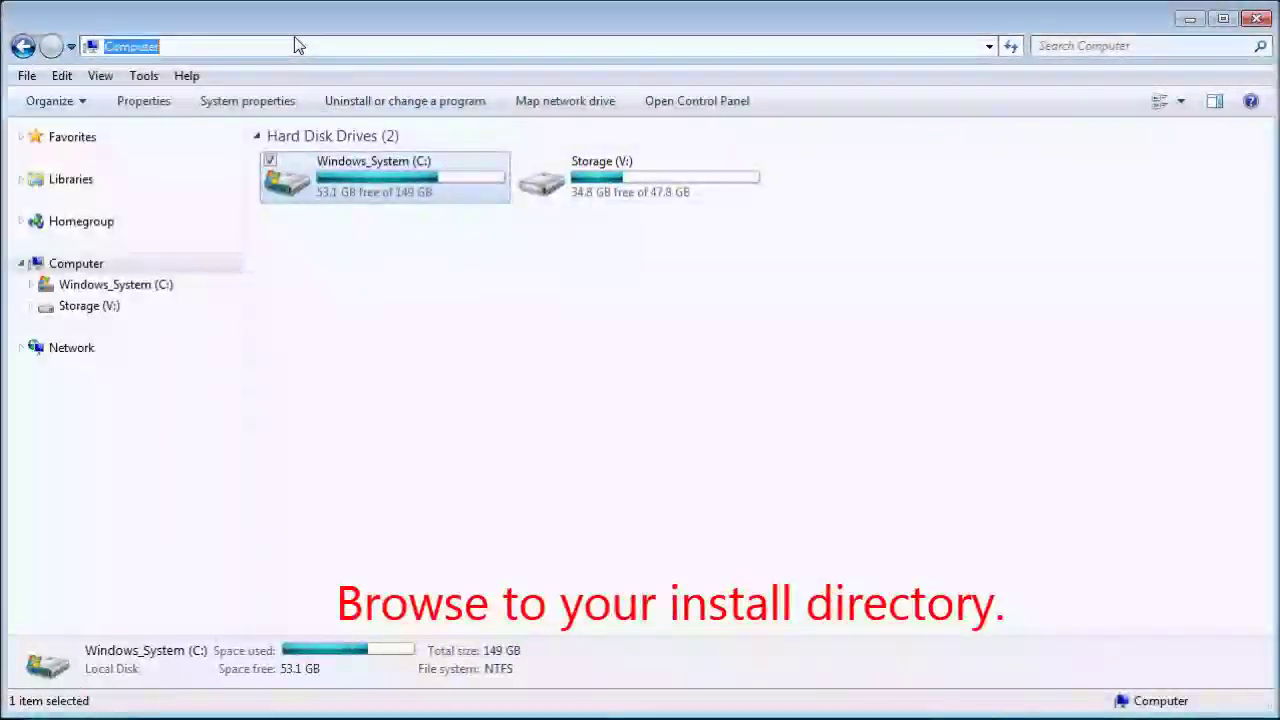
{"action": "key", "text": "ctrl+v"}
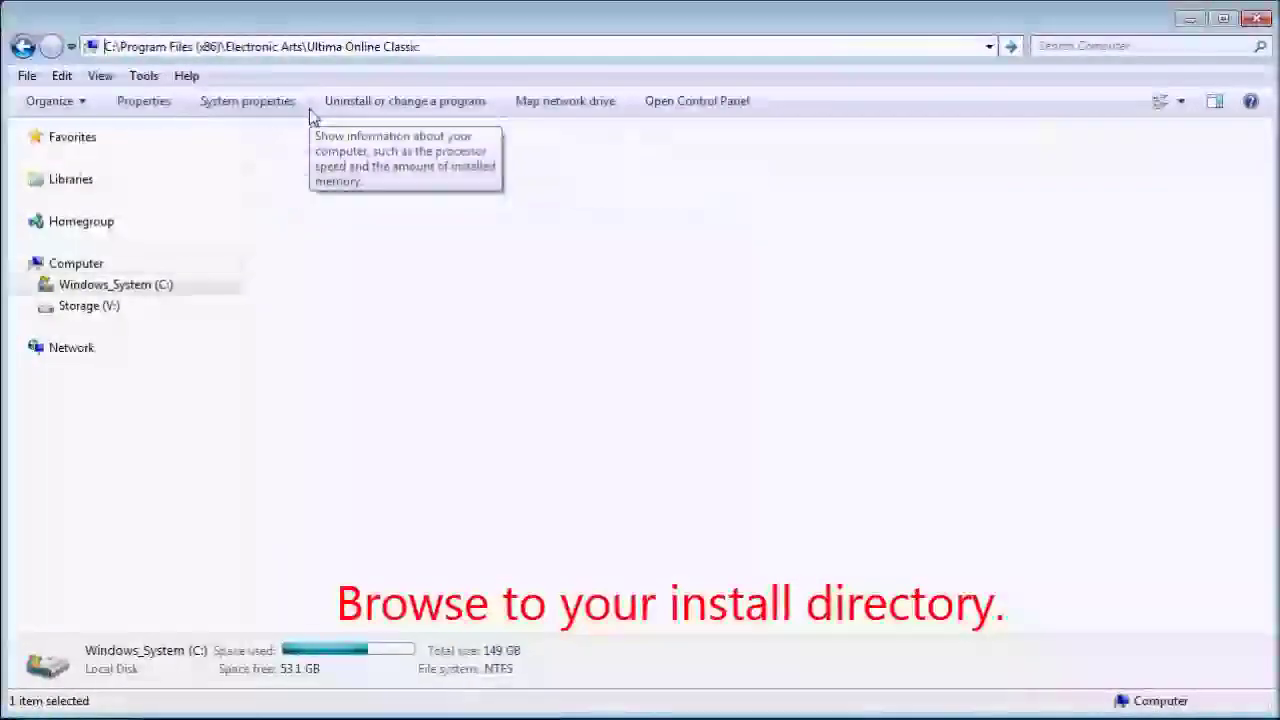
{"action": "key", "text": "Return"}
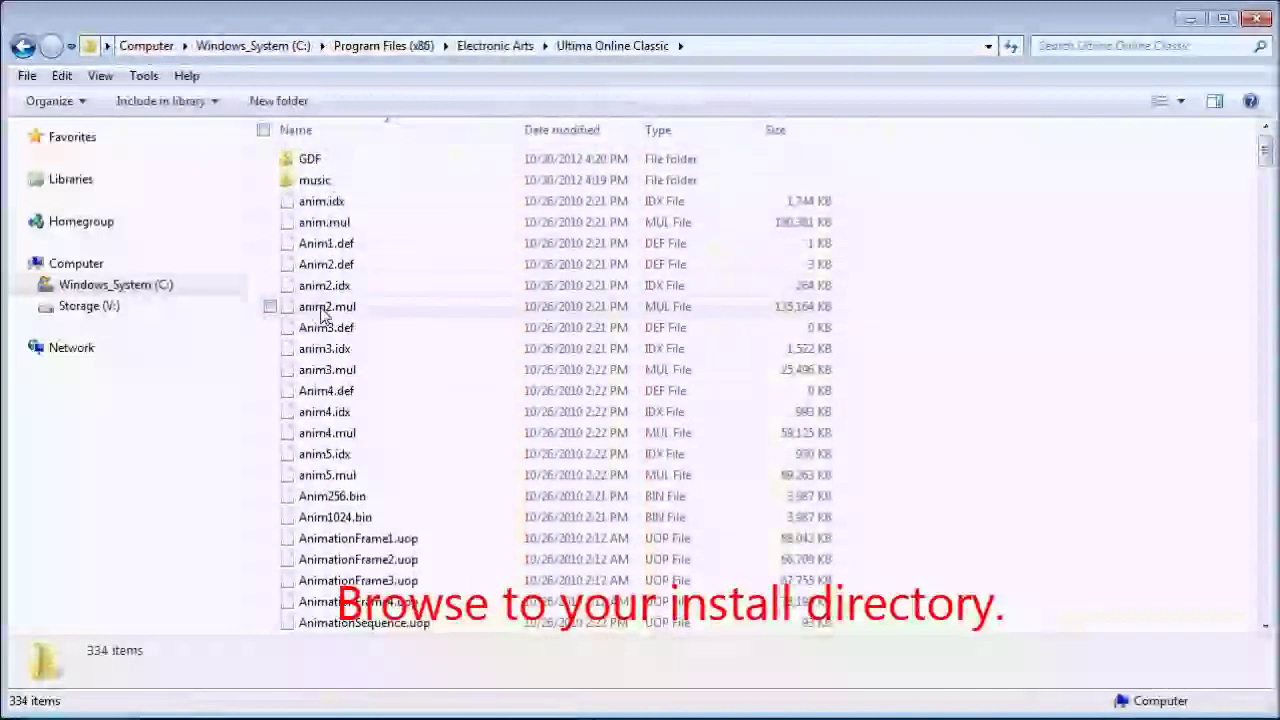
Create a new folder named Patch in the Ultima Online Classic directory
{"action": "right_click", "coordinate": [948, 289]}
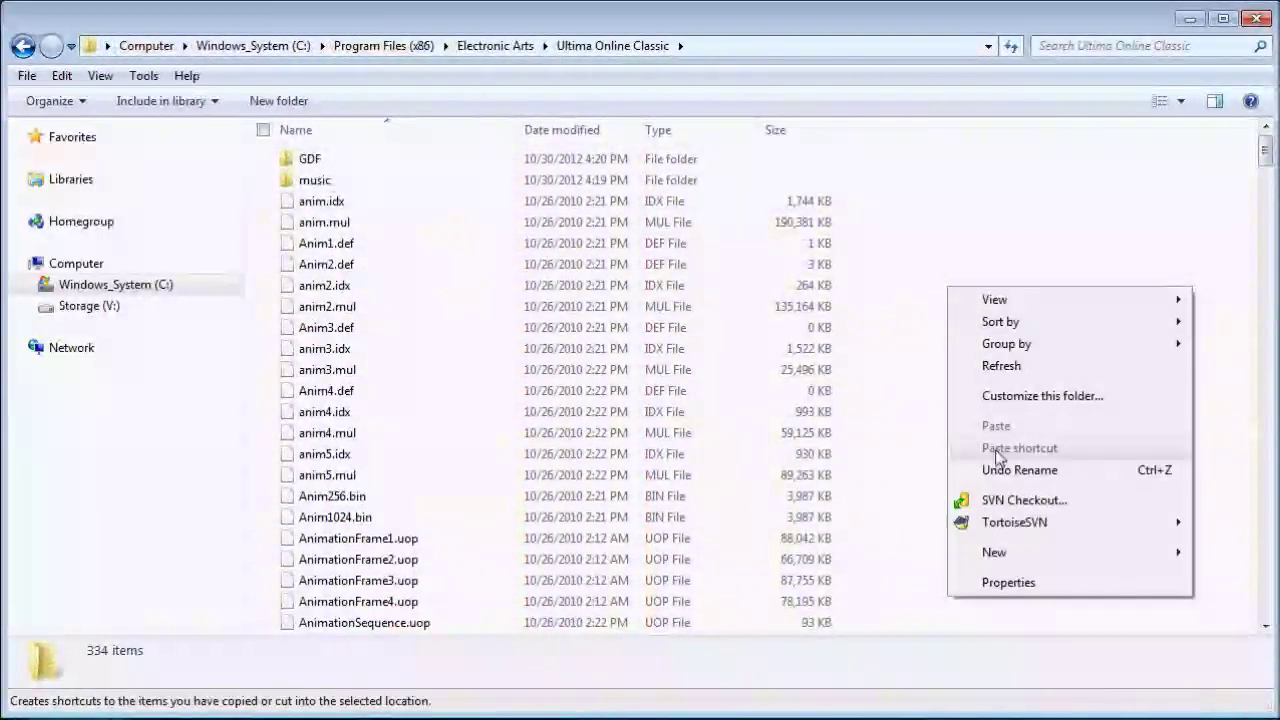
{"action": "mouse_move", "coordinate": [993, 557]}
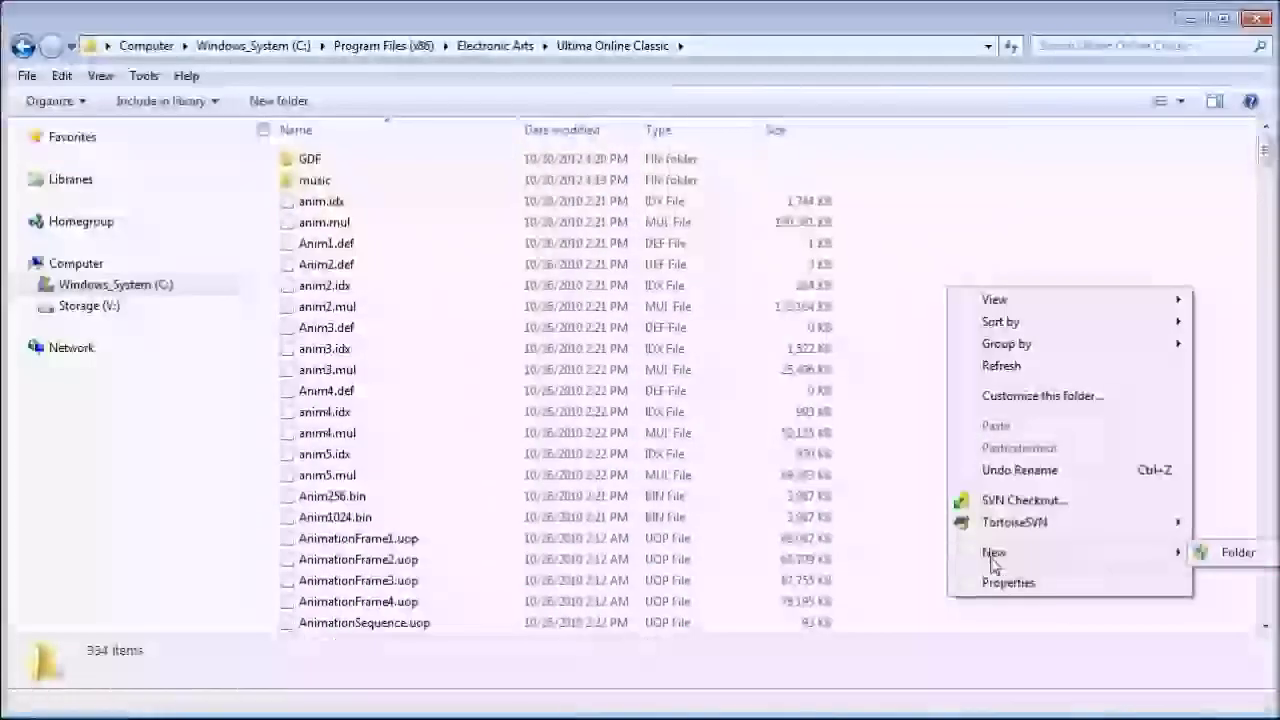
{"action": "left_click", "coordinate": [1232, 553]}
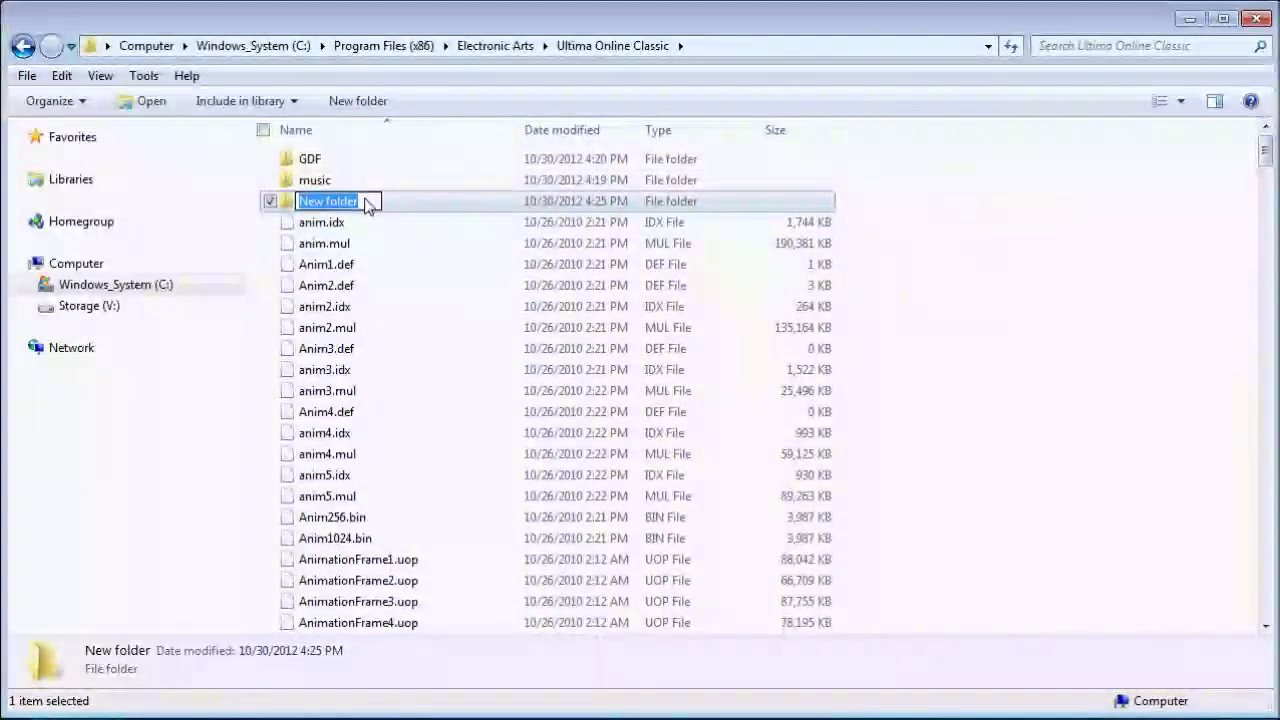
{"action": "type", "text": "Patch"}
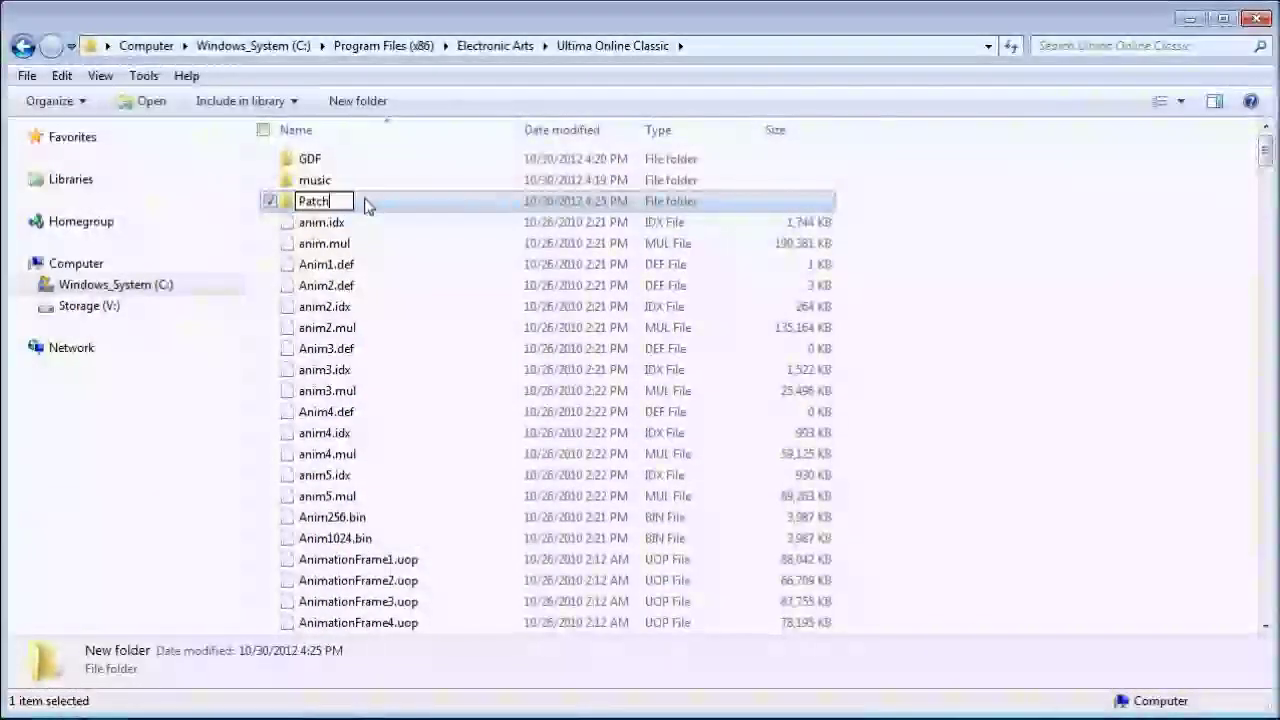
{"action": "key", "text": "Return"}
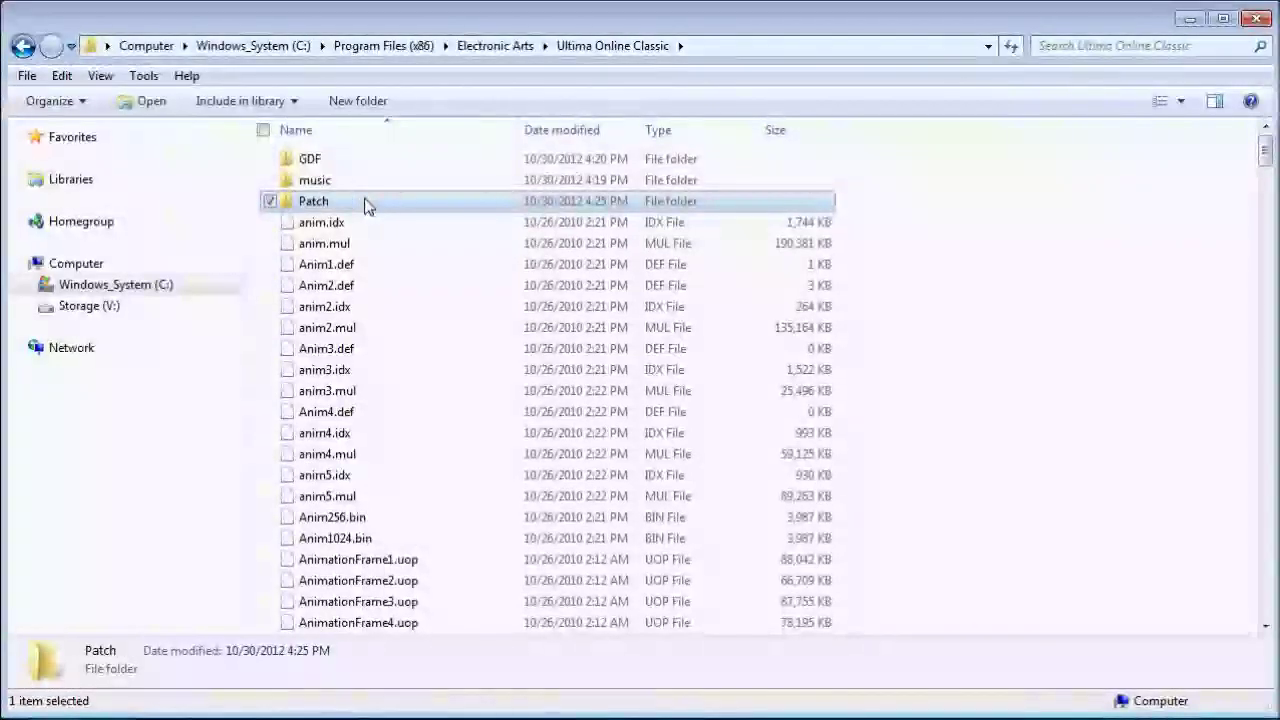
In the Patch folder's advanced security settings, convert inherited permissions to explicit ones and enable replacing all child object permissions
{"action": "right_click", "coordinate": [317, 204]}
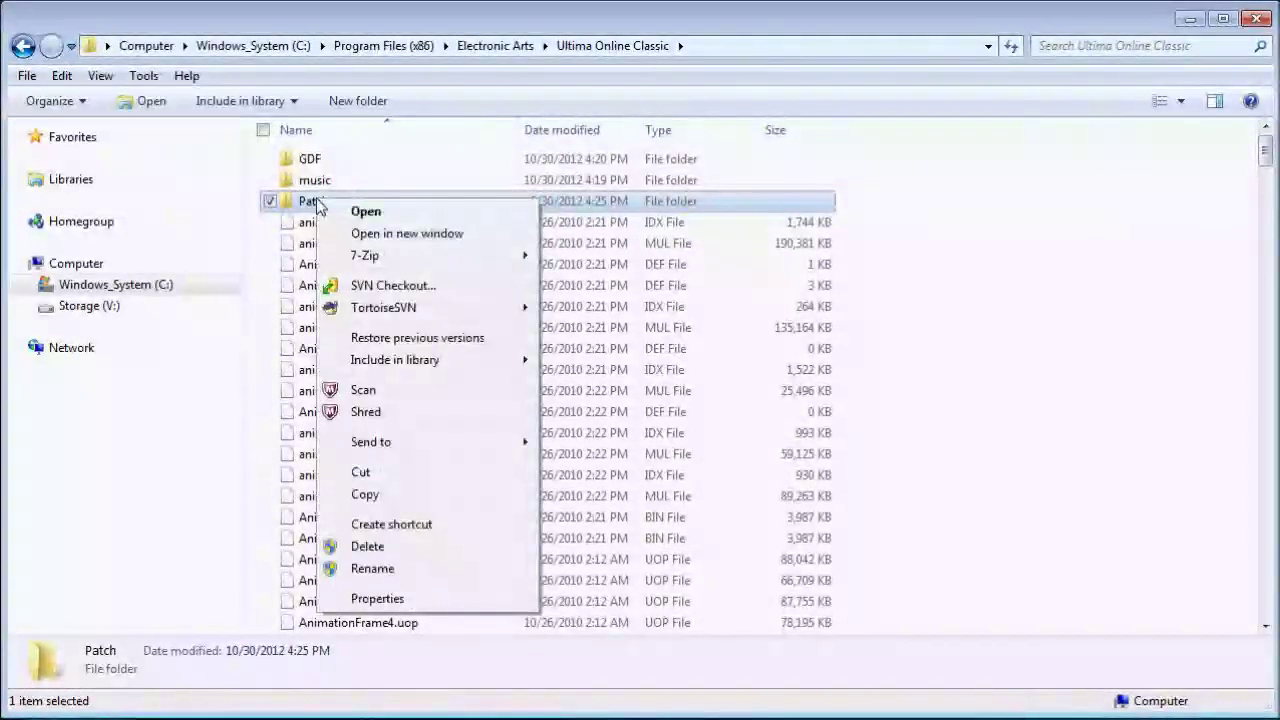
{"action": "left_click", "coordinate": [372, 598]}
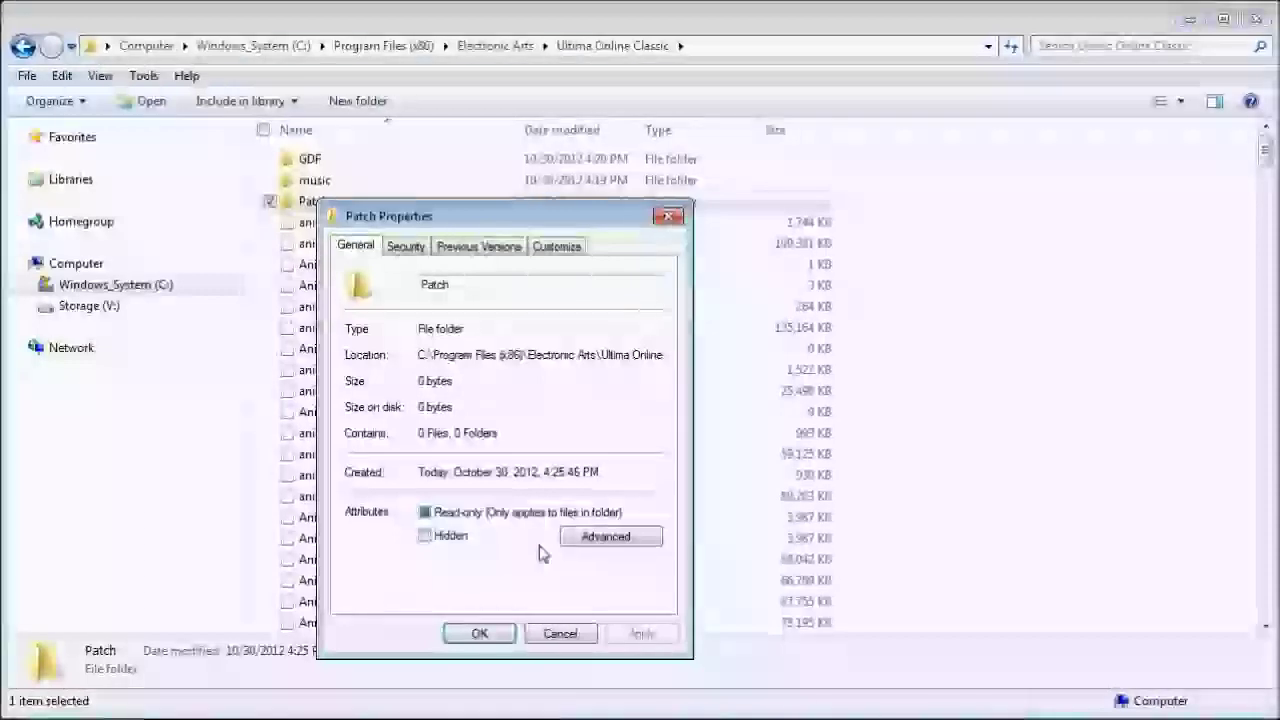
{"action": "left_click", "coordinate": [406, 246]}
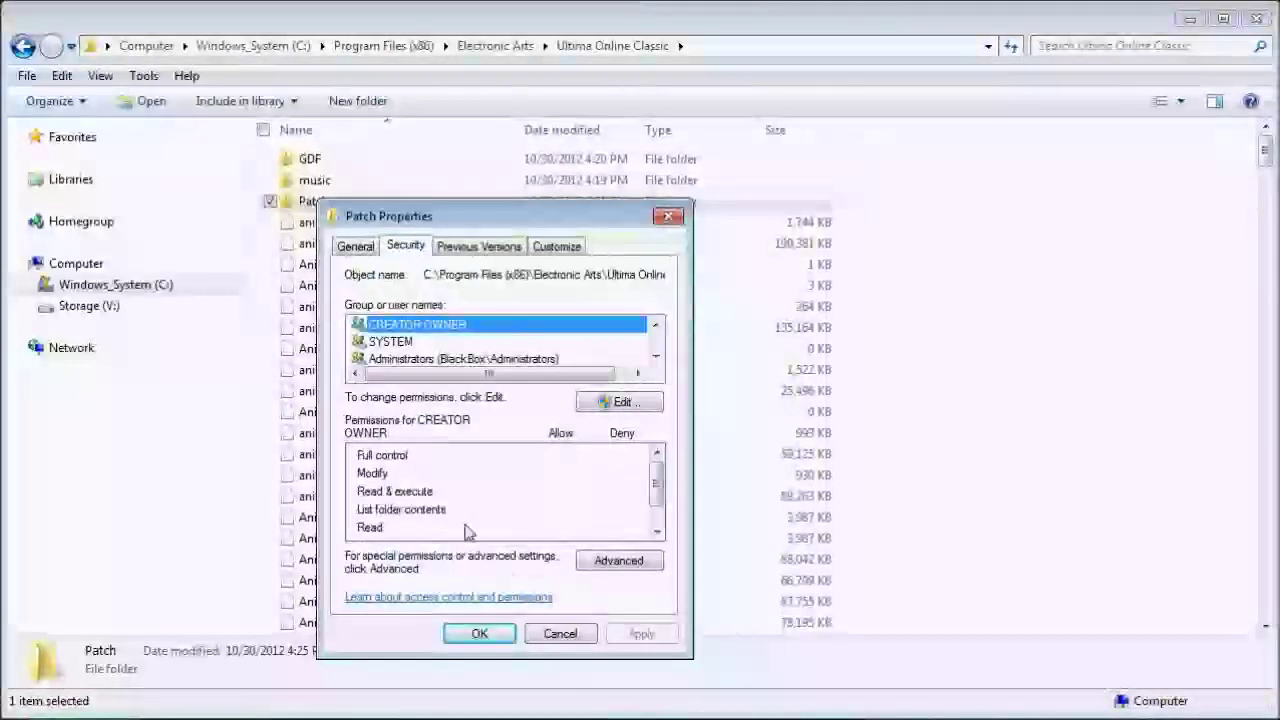
{"action": "left_click", "coordinate": [613, 560]}
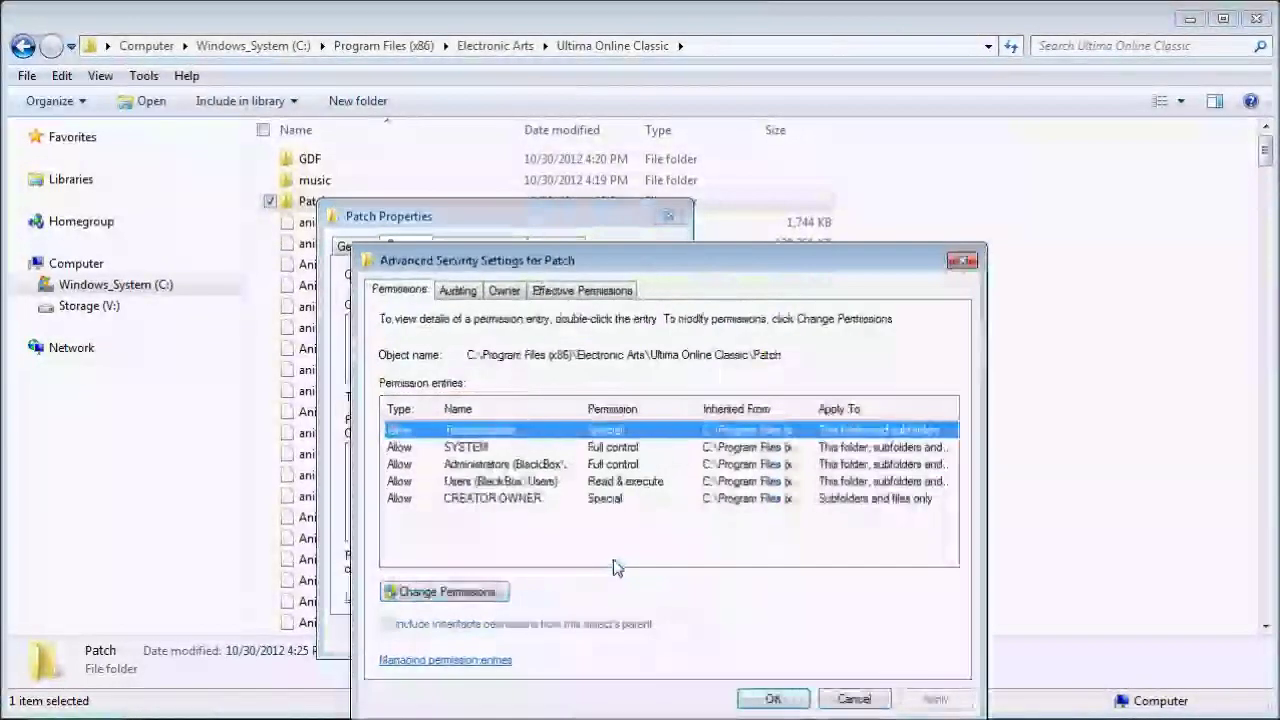
{"action": "left_click", "coordinate": [445, 592]}
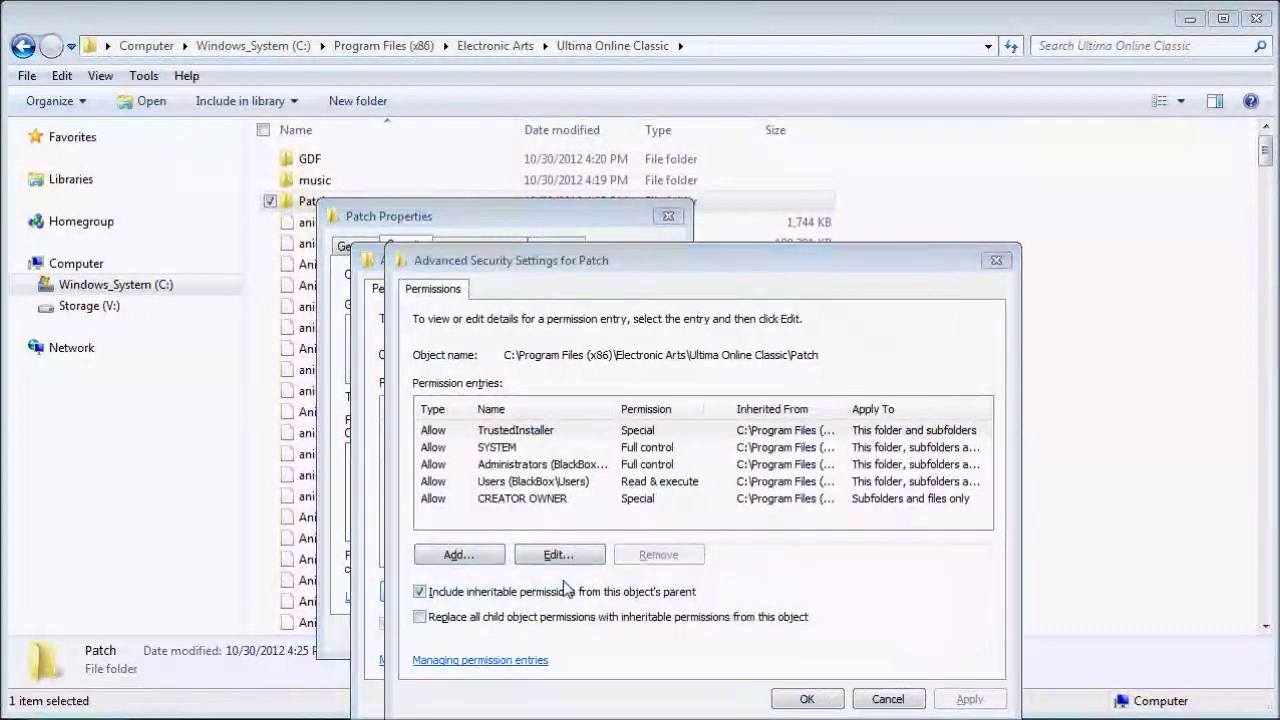
{"action": "left_click", "coordinate": [420, 592]}
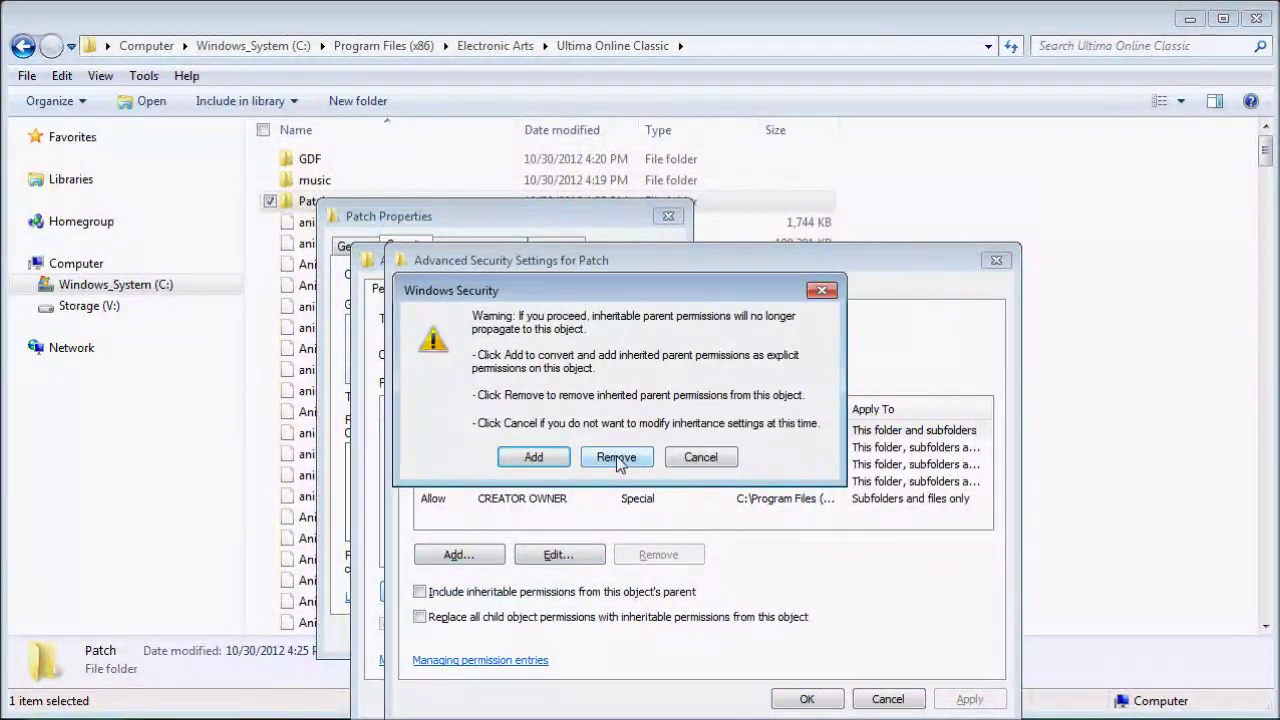
{"action": "left_click", "coordinate": [535, 457]}
{"action": "left_click", "coordinate": [420, 618]}
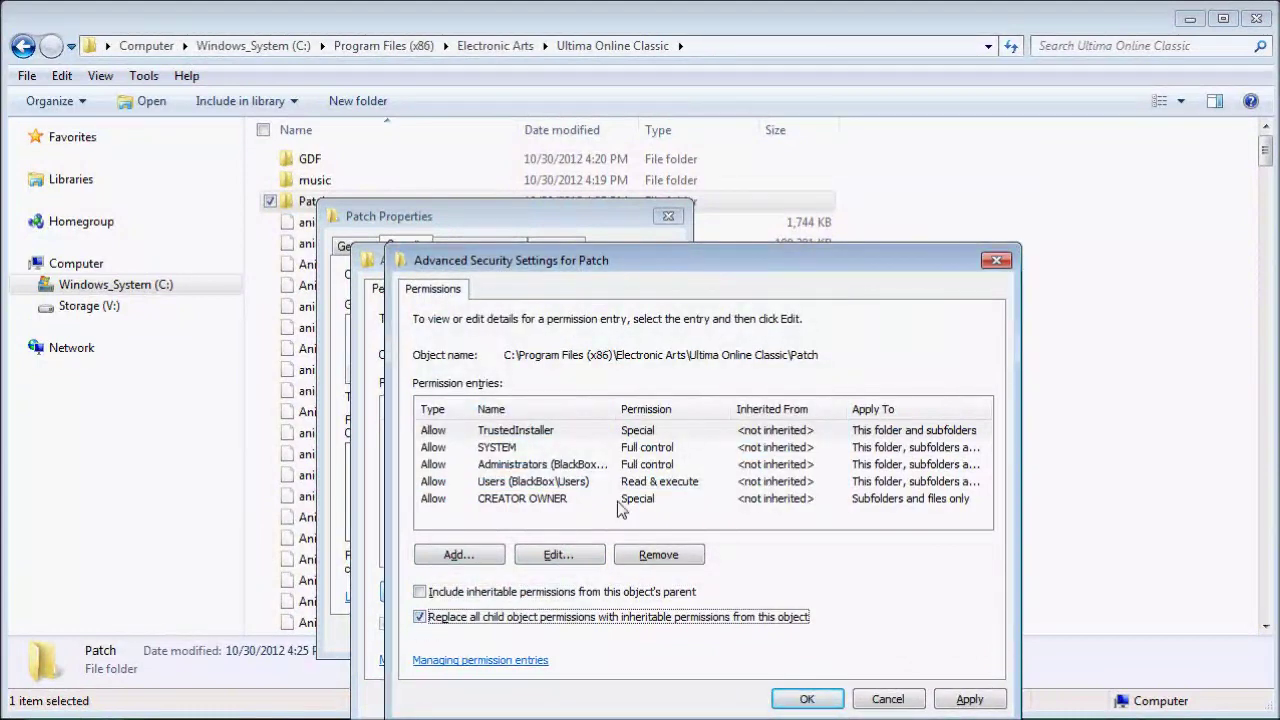
Restrict the Administrators permission entry to objects within this container only and deny it deleting subfolders and files
{"action": "double_click", "coordinate": [514, 468]}
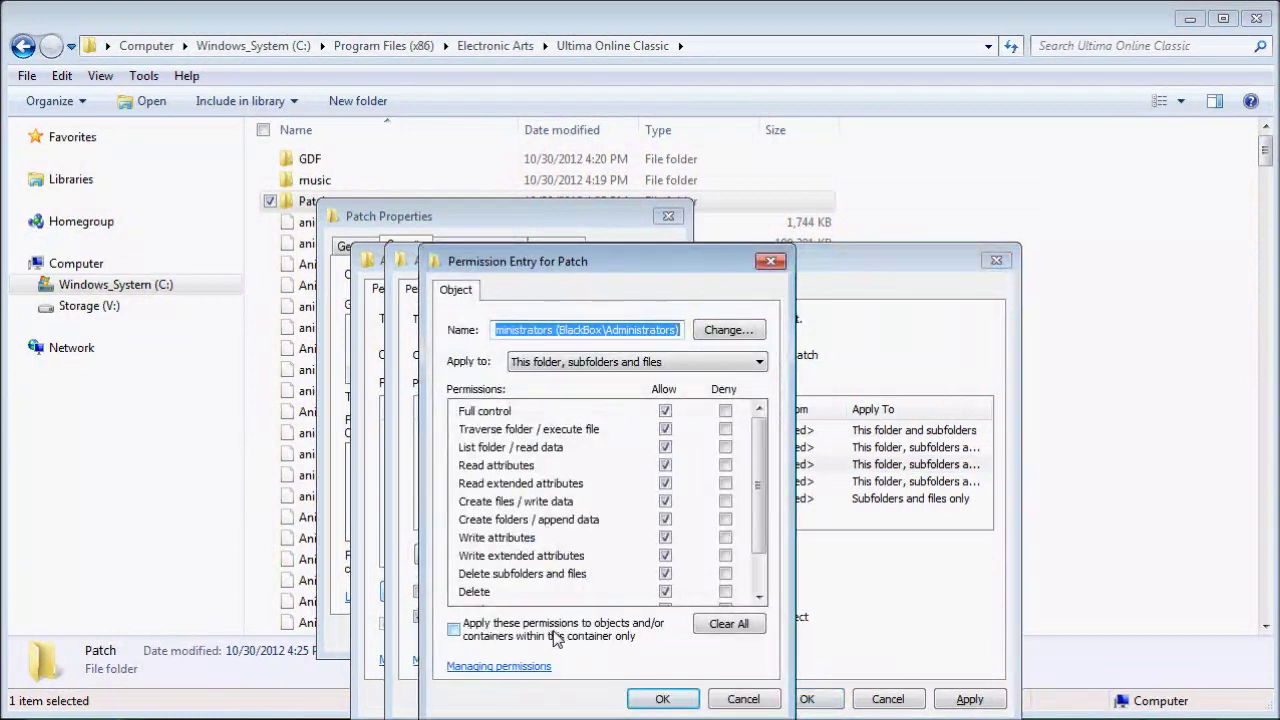
{"action": "left_click", "coordinate": [556, 638]}
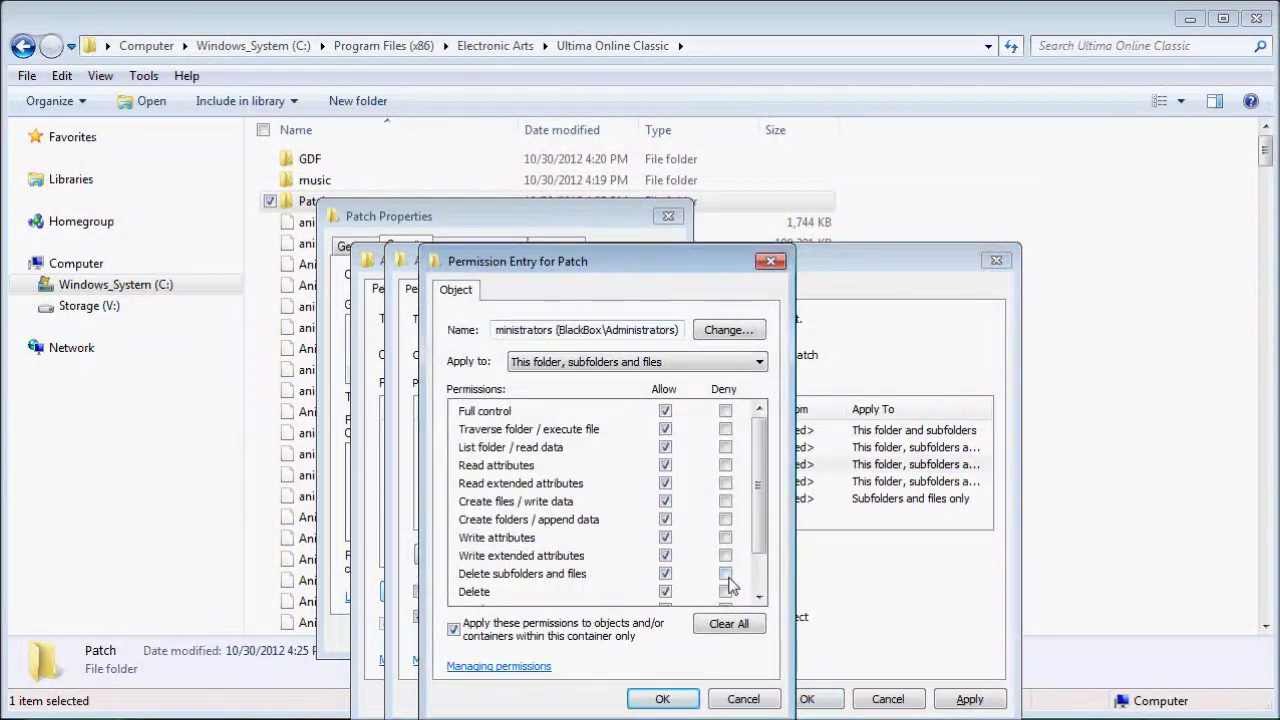
{"action": "left_click", "coordinate": [662, 700]}
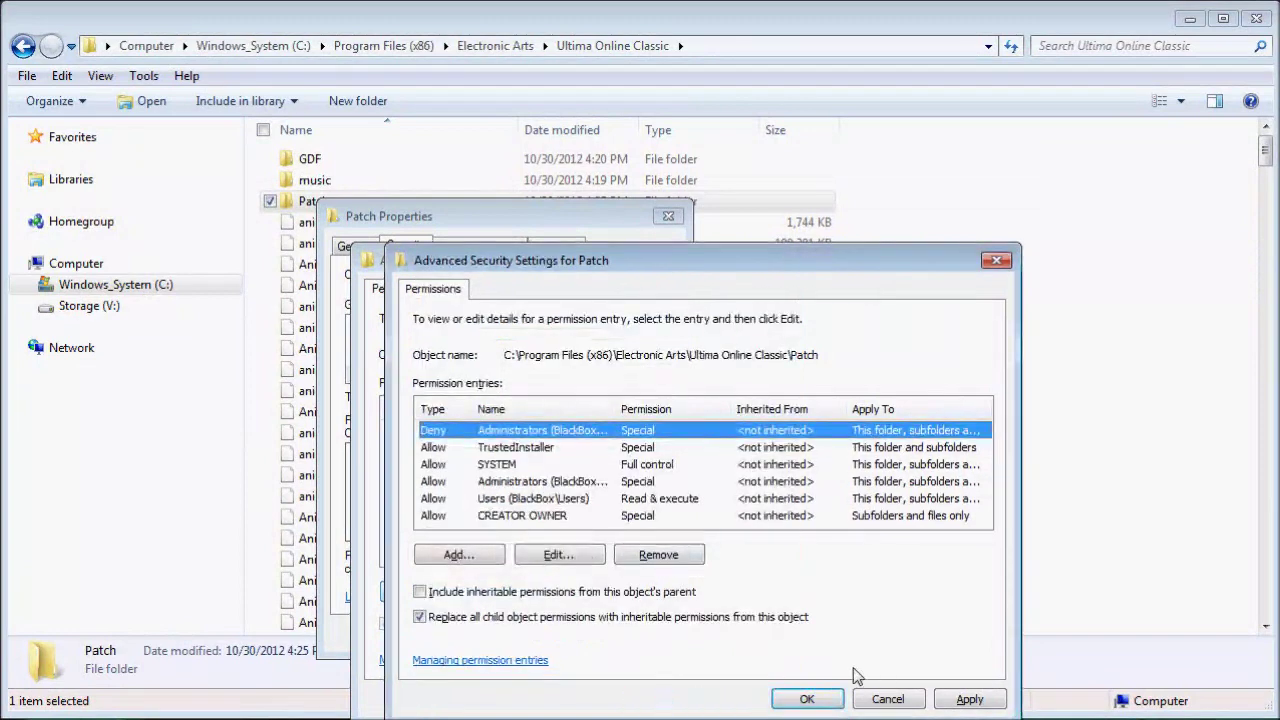
Apply the Patch folder's new permissions, accept the child permission replacement and deny entry, and close its security settings and properties
{"action": "left_click", "coordinate": [969, 700]}
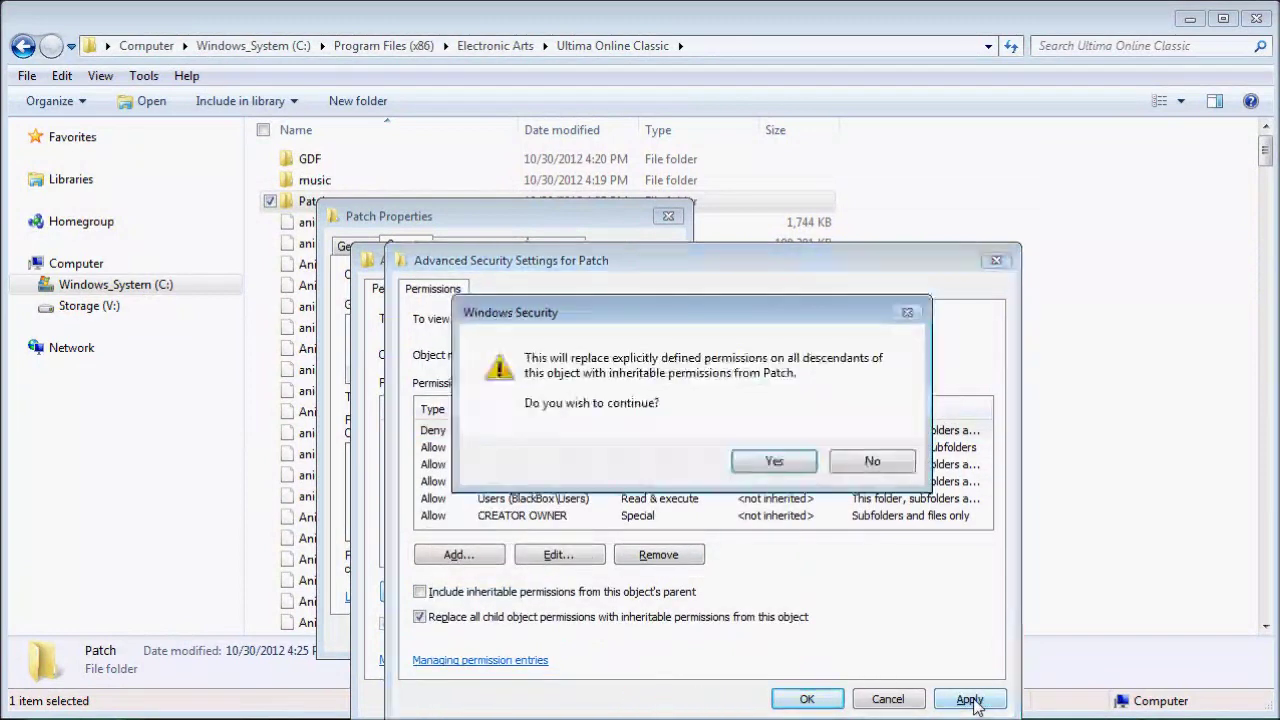
{"action": "left_click", "coordinate": [740, 461]}
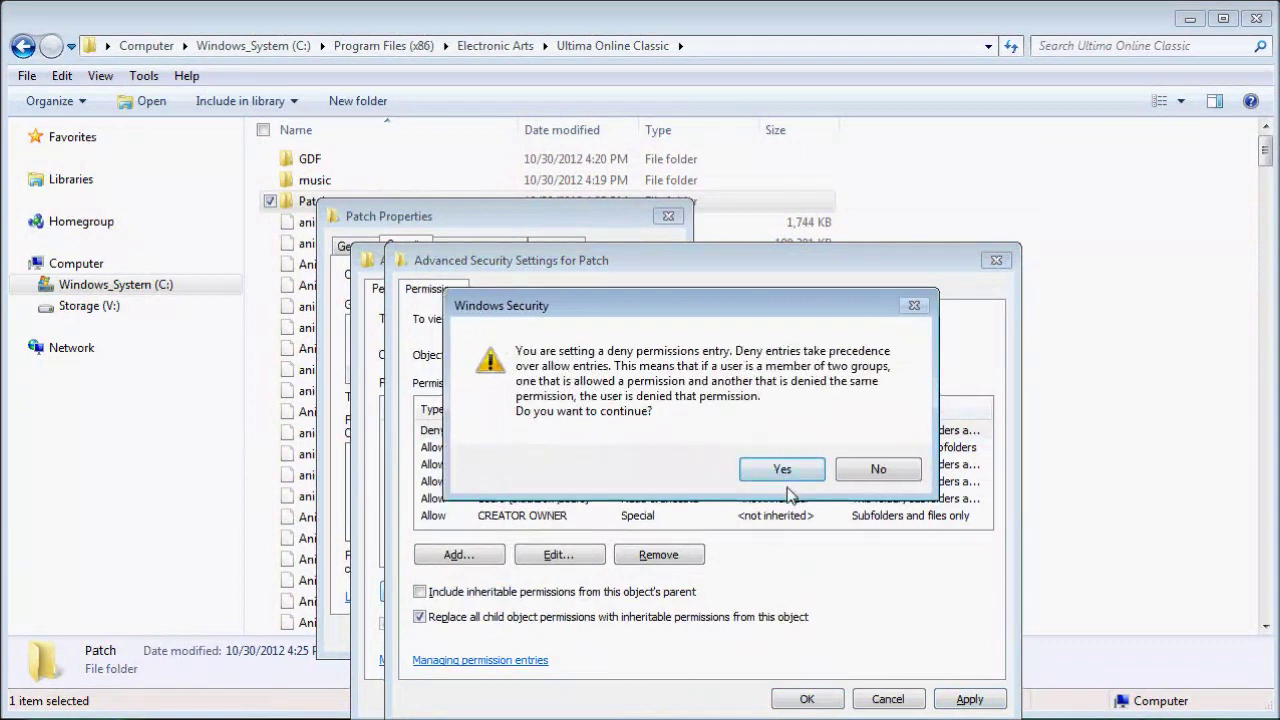
{"action": "left_click", "coordinate": [788, 469]}
{"action": "left_click", "coordinate": [592, 617]}
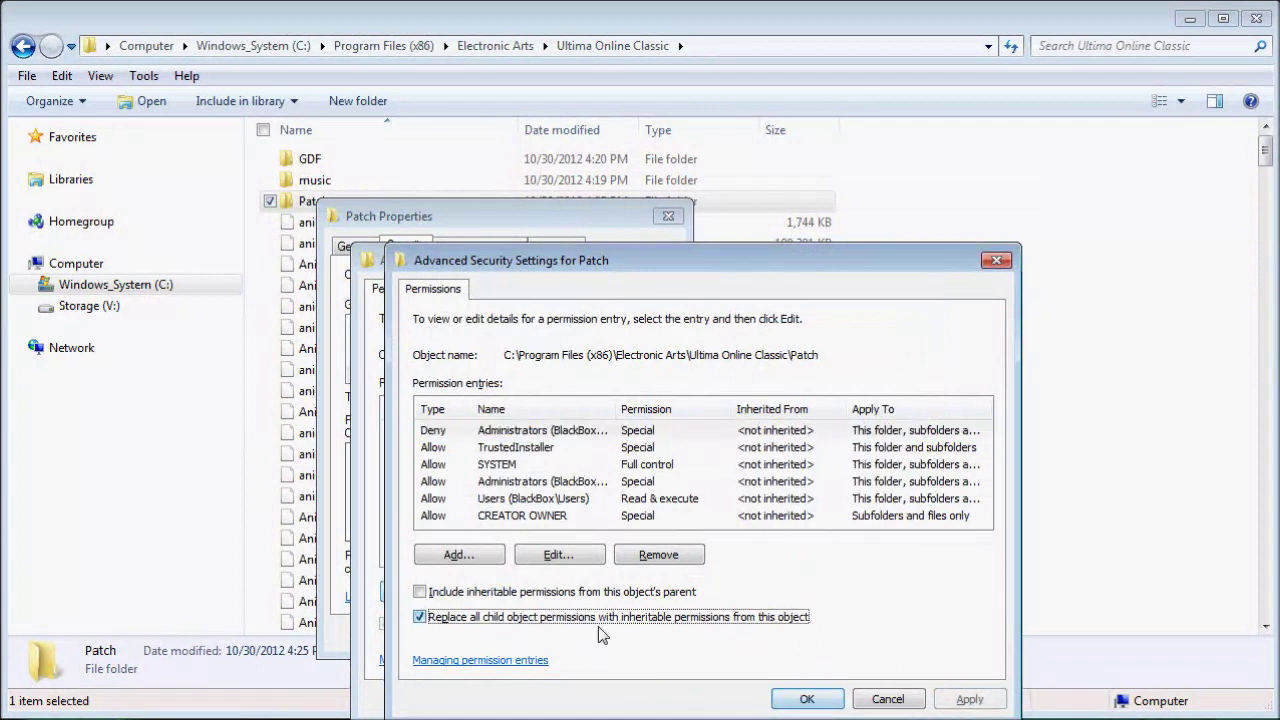
{"action": "left_click", "coordinate": [800, 700]}
{"action": "left_click", "coordinate": [772, 468]}
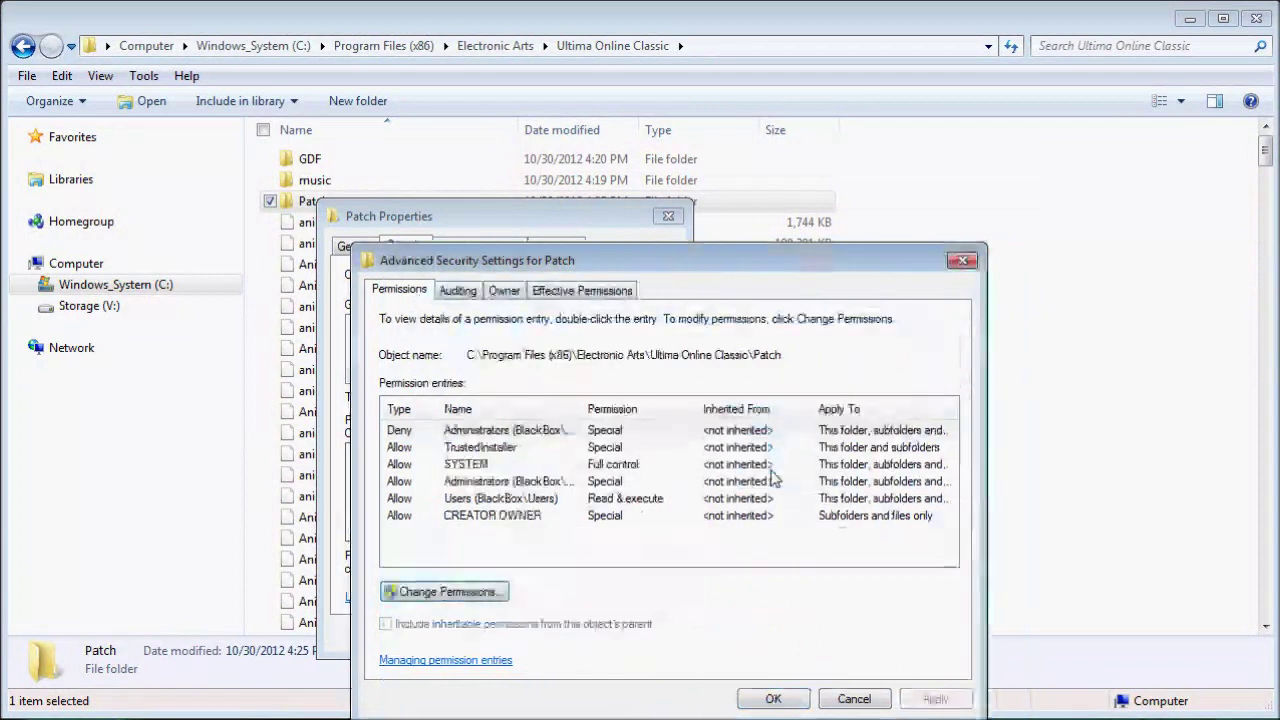
{"action": "left_click", "coordinate": [774, 699]}
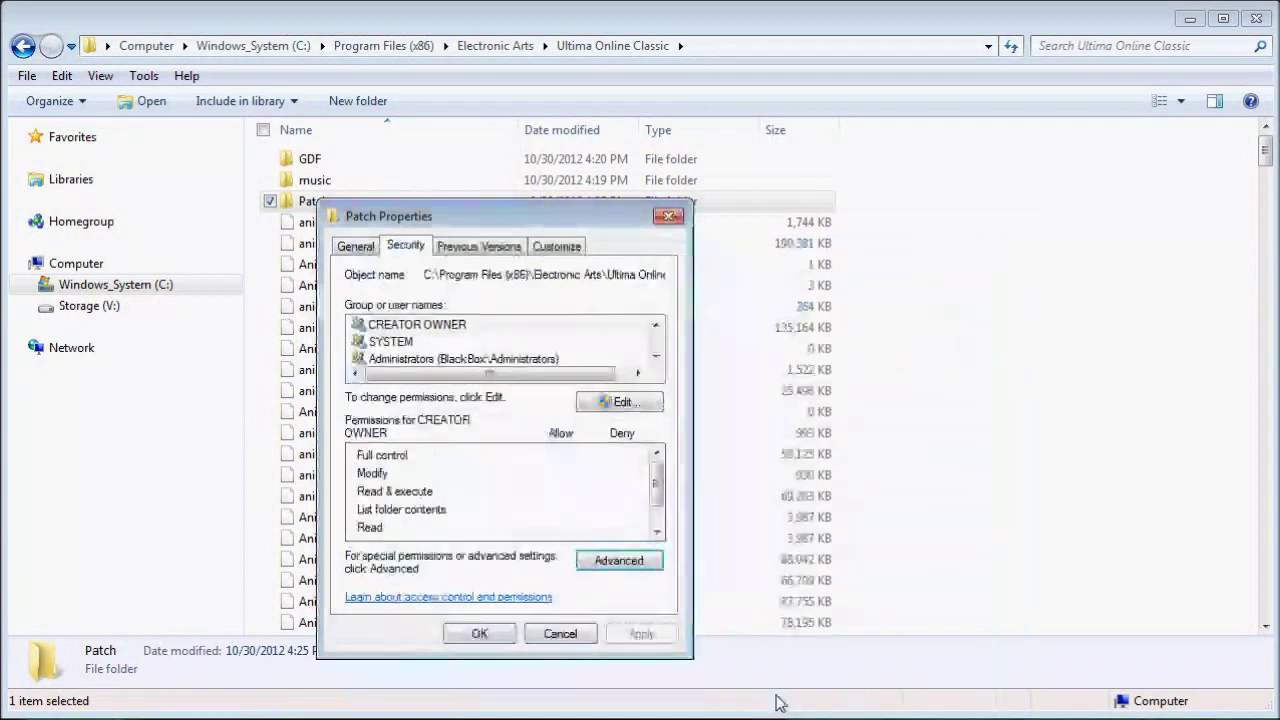
{"action": "left_click", "coordinate": [482, 633]}
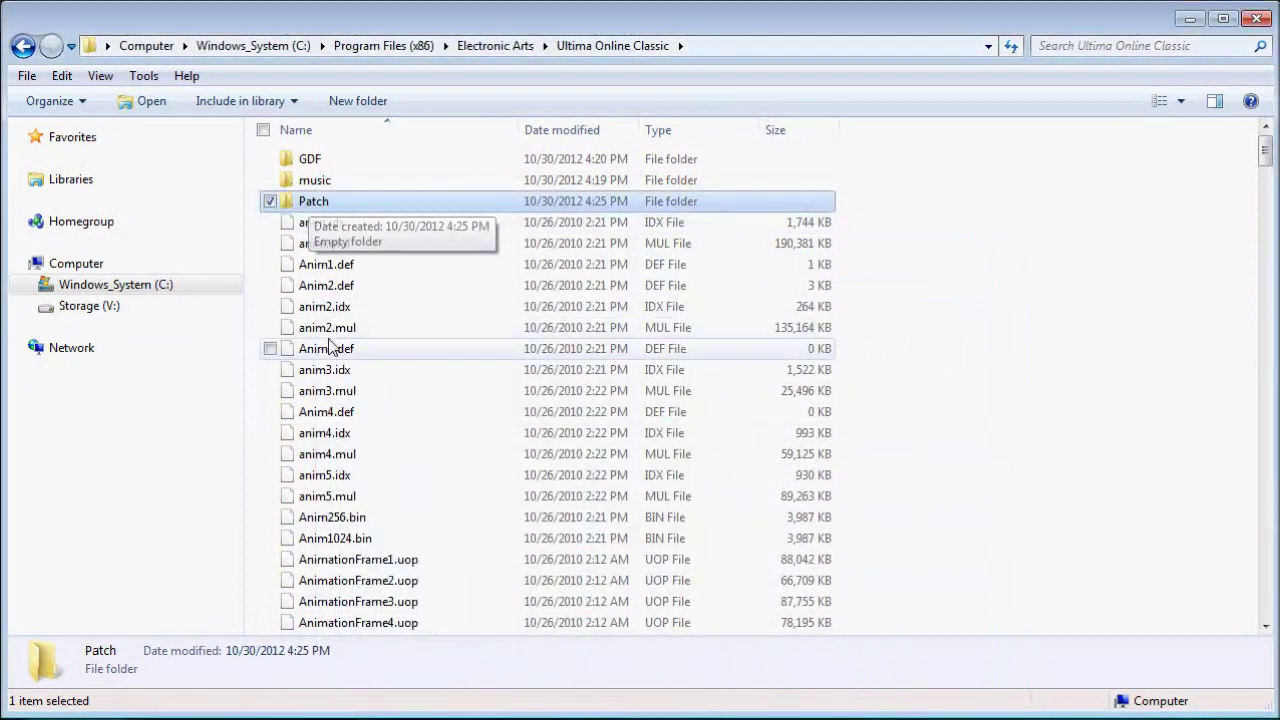
Locate vercfg.cfg in the Ultima Online Classic folder and open it with Notepad
{"action": "left_click", "coordinate": [328, 434]}
{"action": "key", "text": "v"}
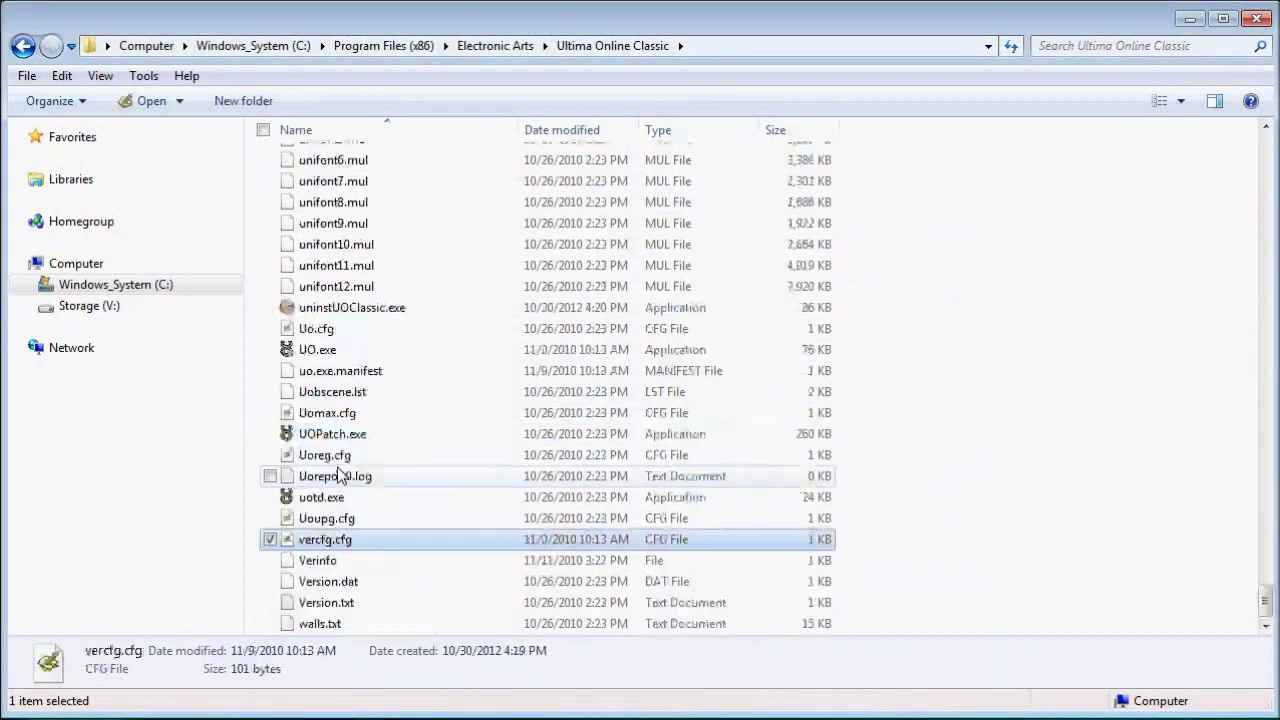
{"action": "right_click", "coordinate": [330, 545]}
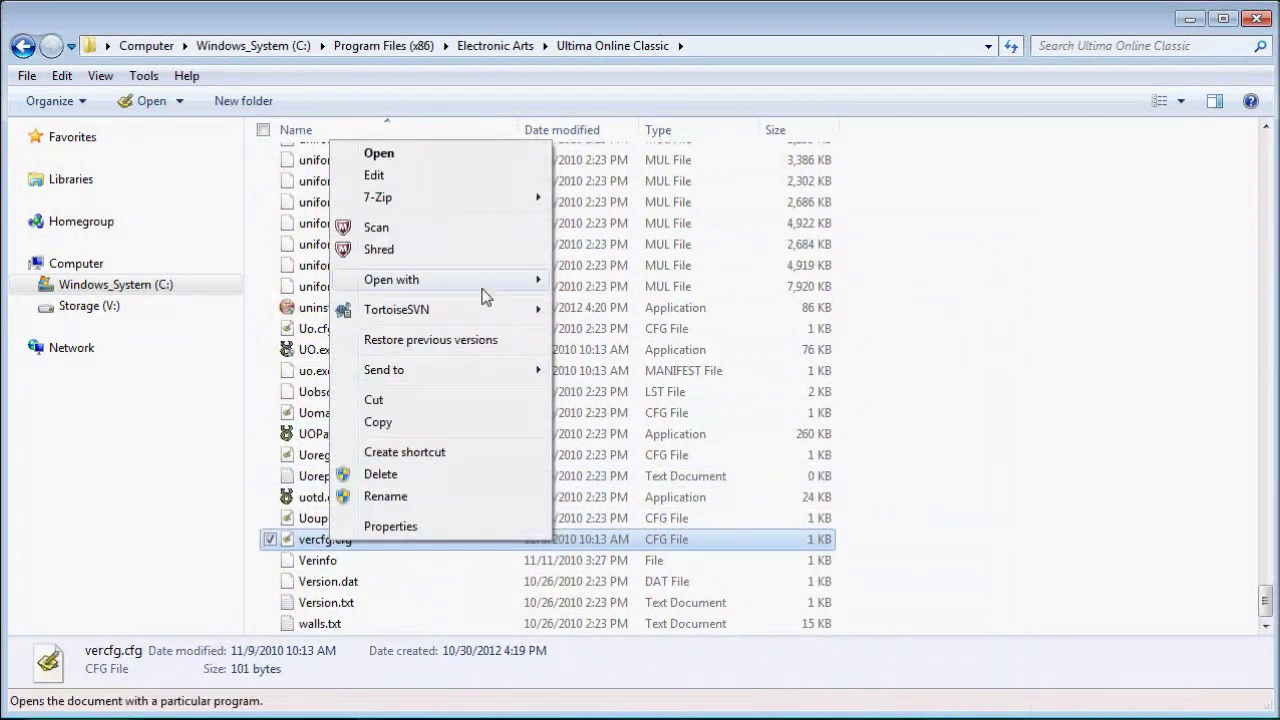
{"action": "mouse_move", "coordinate": [489, 288]}
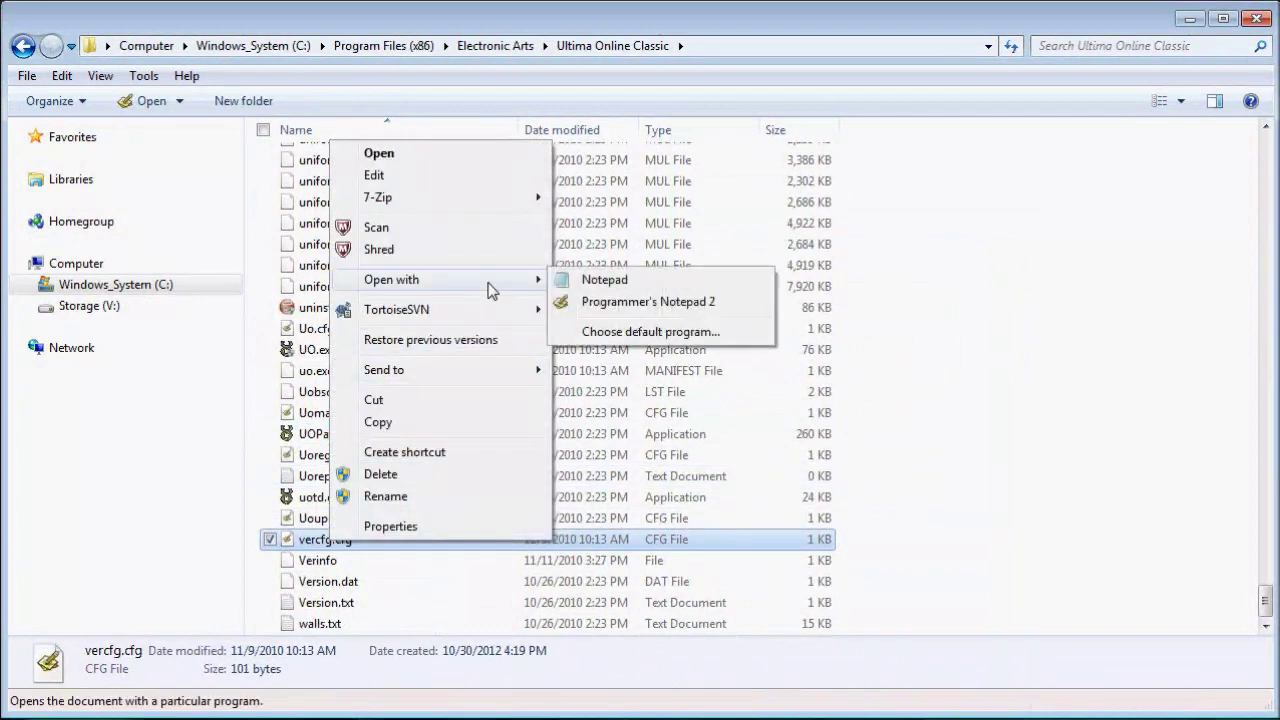
{"action": "left_click", "coordinate": [605, 281]}
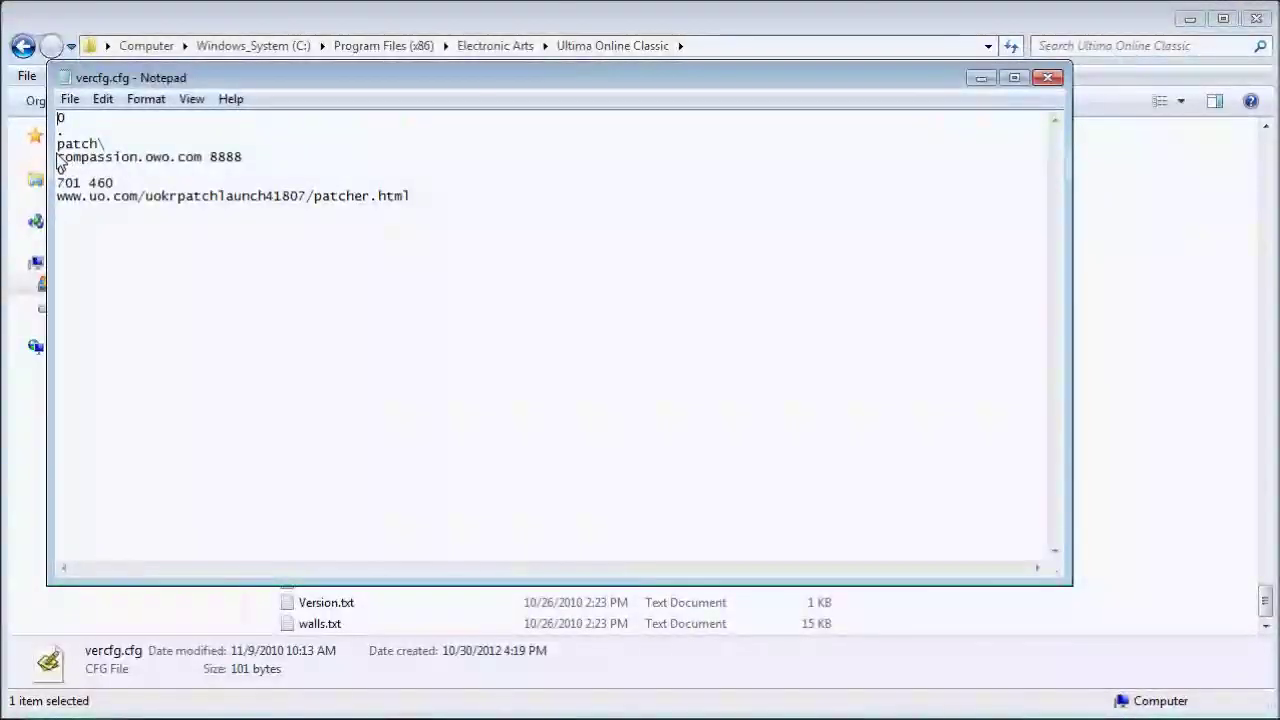
Replace the patch server line compassion.owo.com 8888 in vercfg.cfg with patch.uo.eamythic.com 8888, then save and close the file
{"action": "left_click_drag", "start_coordinate": [57, 158], "coordinate": [245, 160]}
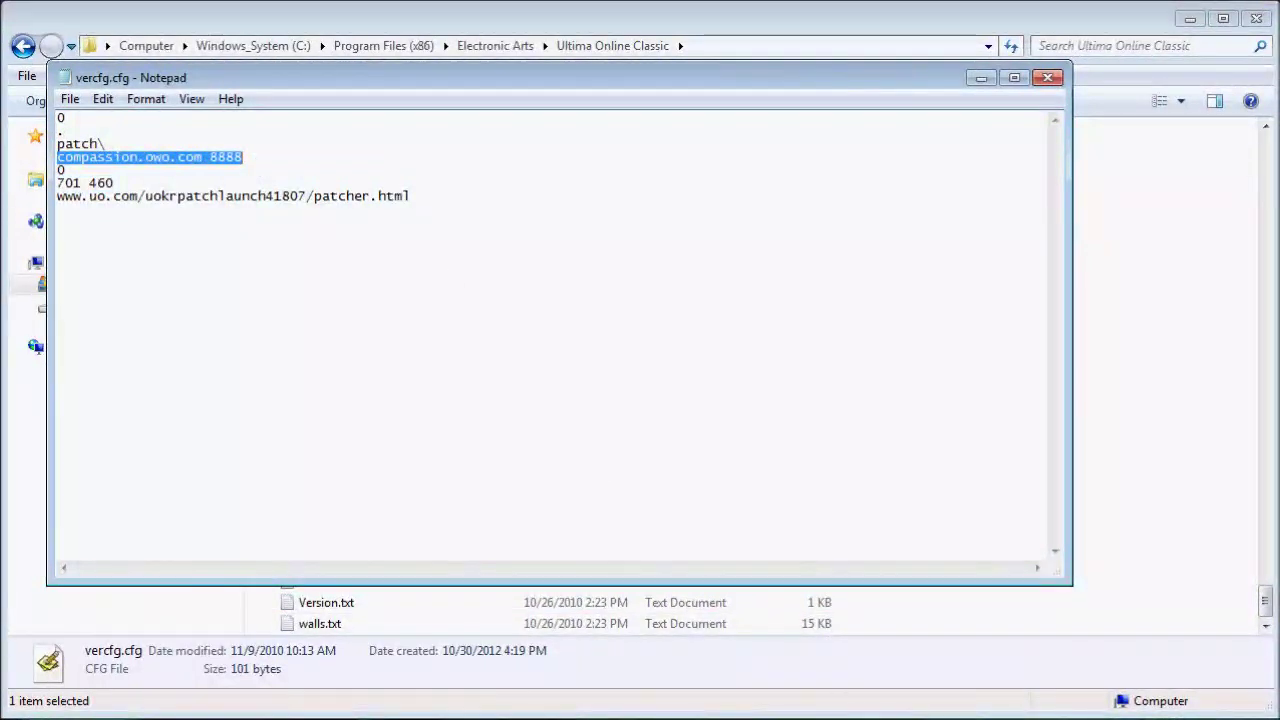
{"action": "left_click", "coordinate": [917, 652]}
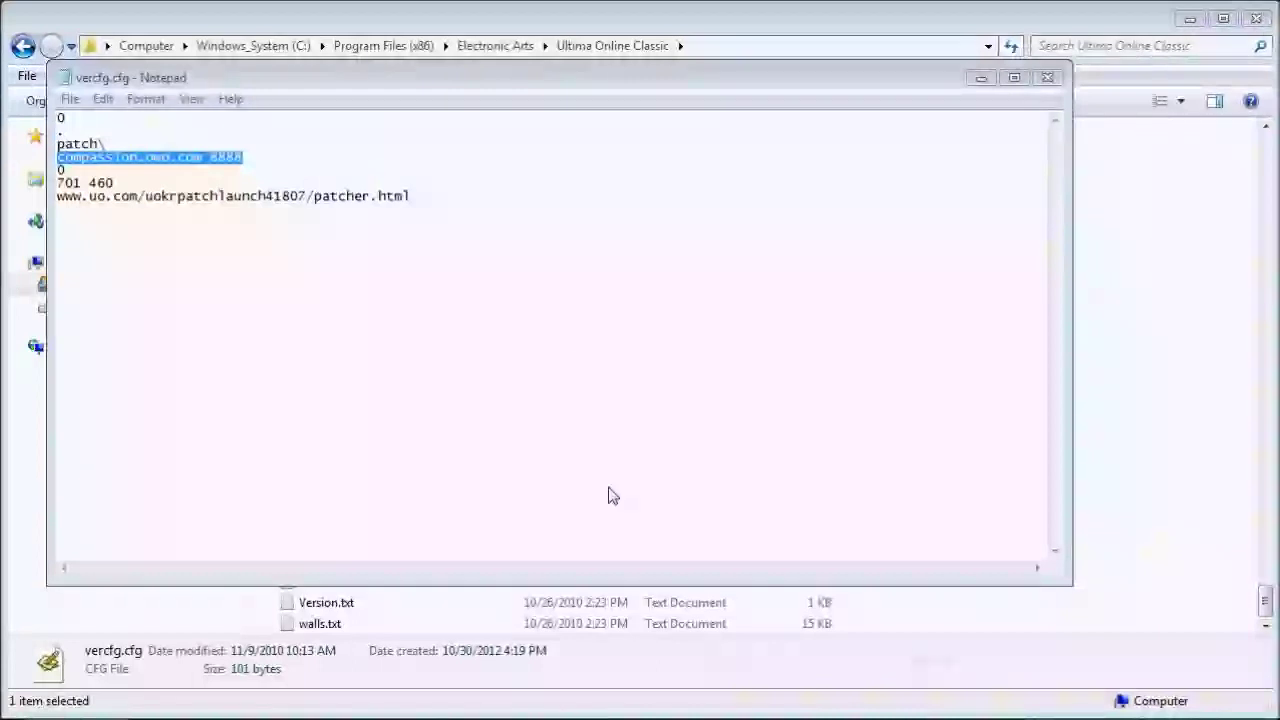
{"action": "left_click", "coordinate": [278, 75]}
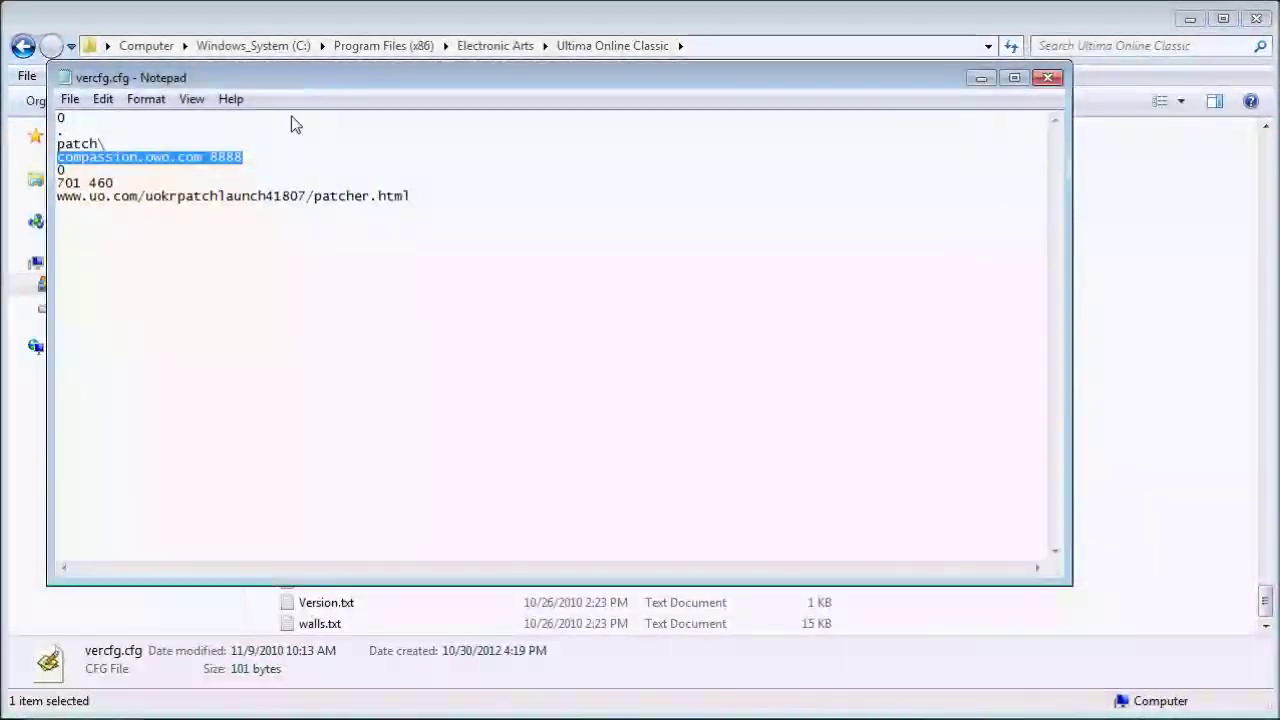
{"action": "type", "text": "patch.uo.eamythic.com 8888"}
{"action": "left_click", "coordinate": [60, 158]}
{"action": "left_click_drag", "start_coordinate": [60, 158], "coordinate": [276, 167]}
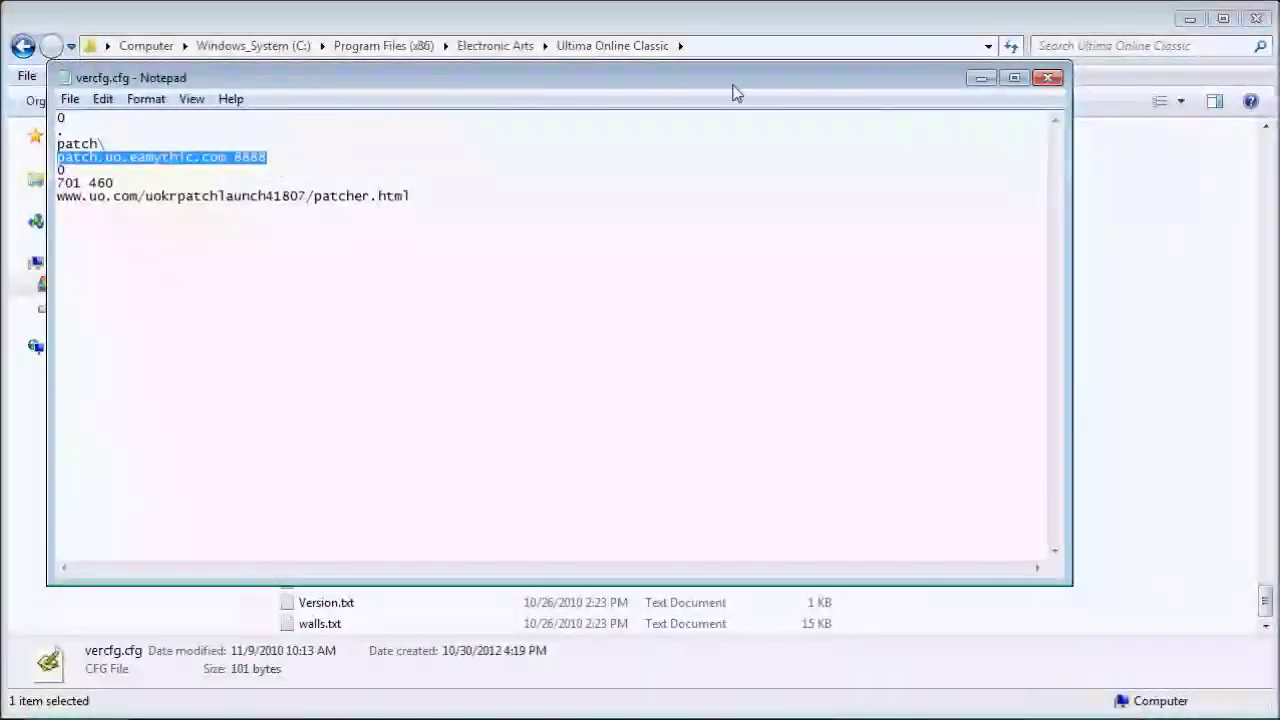
{"action": "left_click", "coordinate": [1047, 77]}
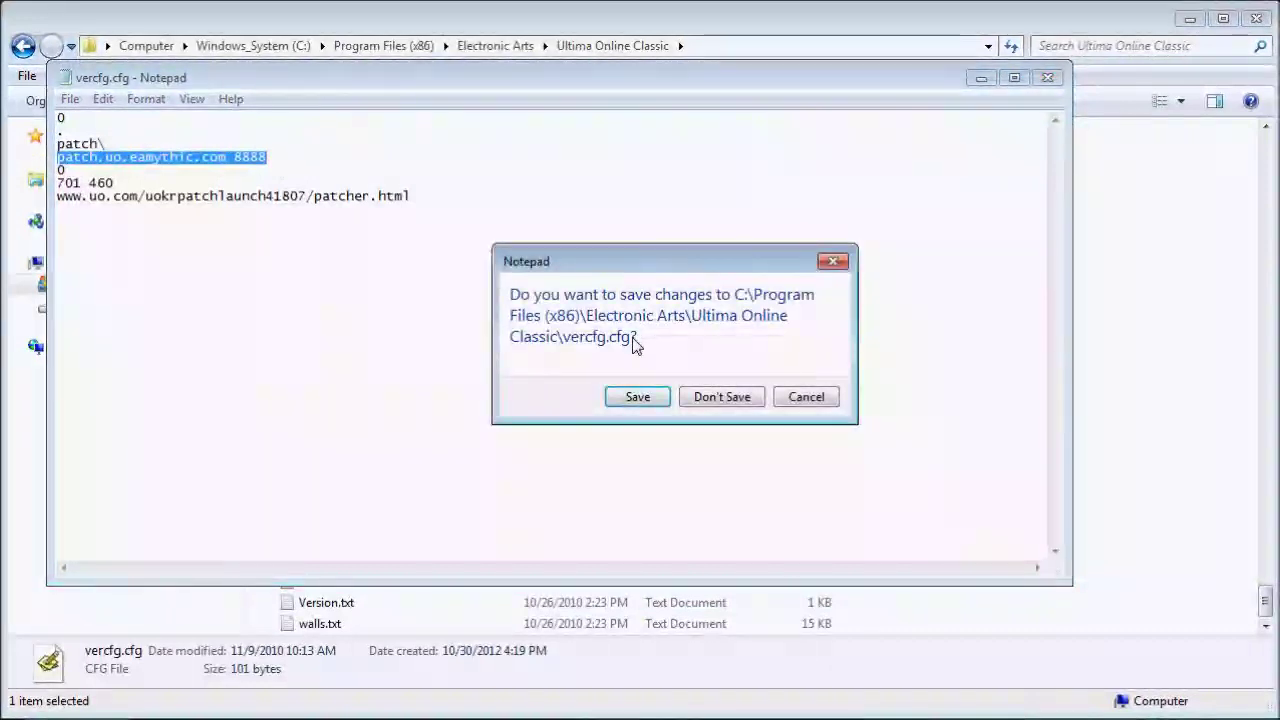
{"action": "left_click", "coordinate": [634, 398]}
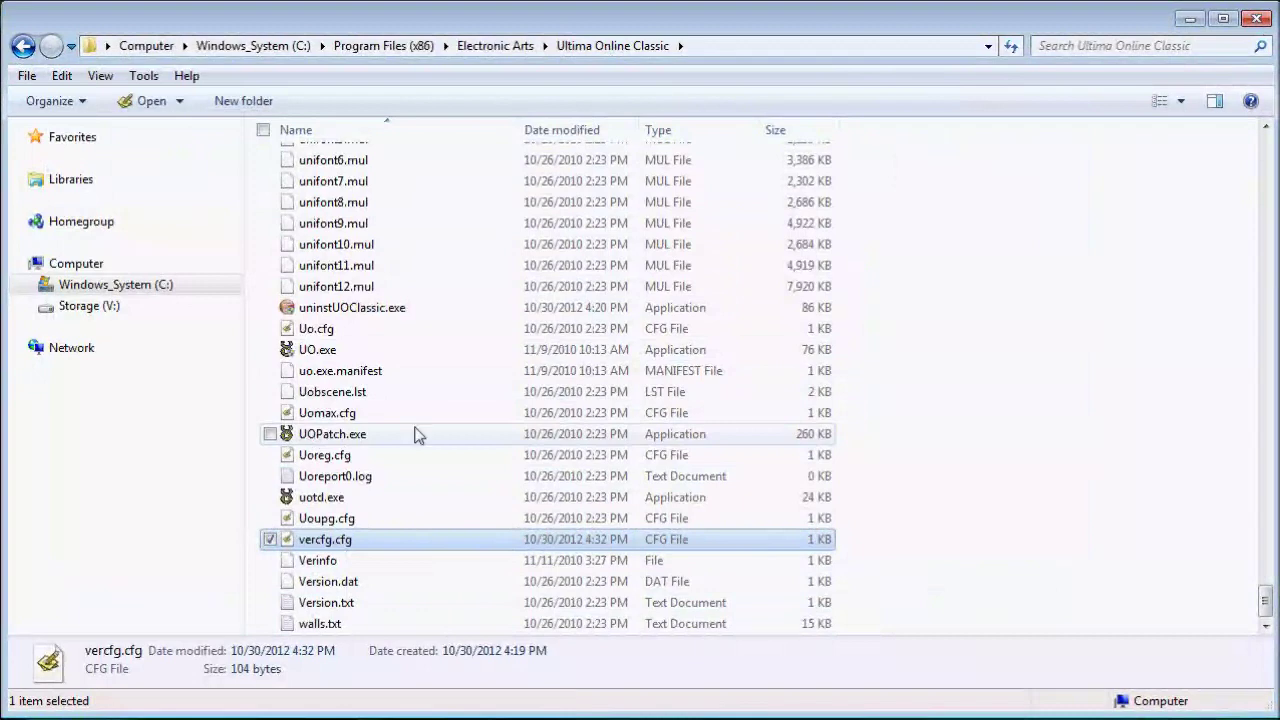
Run UOPatch.exe from the Ultima Online Classic folder
{"action": "left_click", "coordinate": [332, 442]}
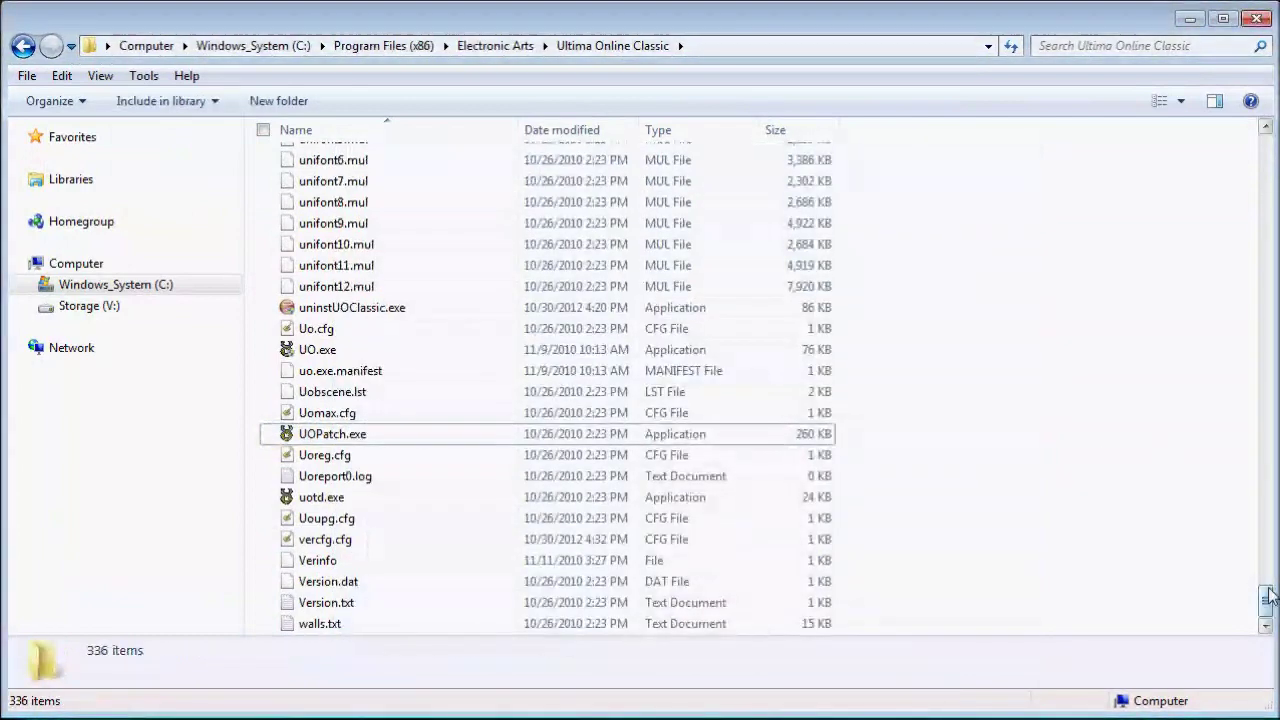
Check the Patch folder's properties and the files inside it, then return to the Ultima Online Classic folder
{"action": "left_click_drag", "start_coordinate": [1264, 592], "coordinate": [1234, 137]}
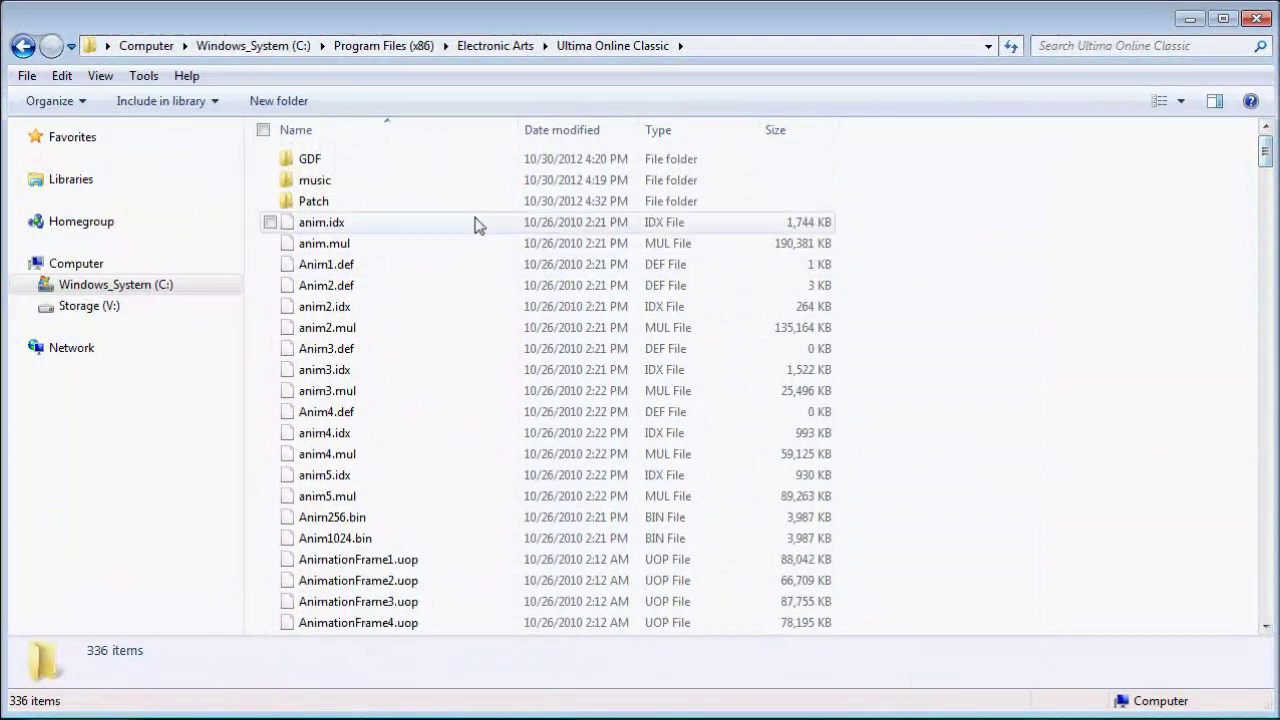
{"action": "left_click", "coordinate": [420, 204]}
{"action": "right_click", "coordinate": [420, 205]}
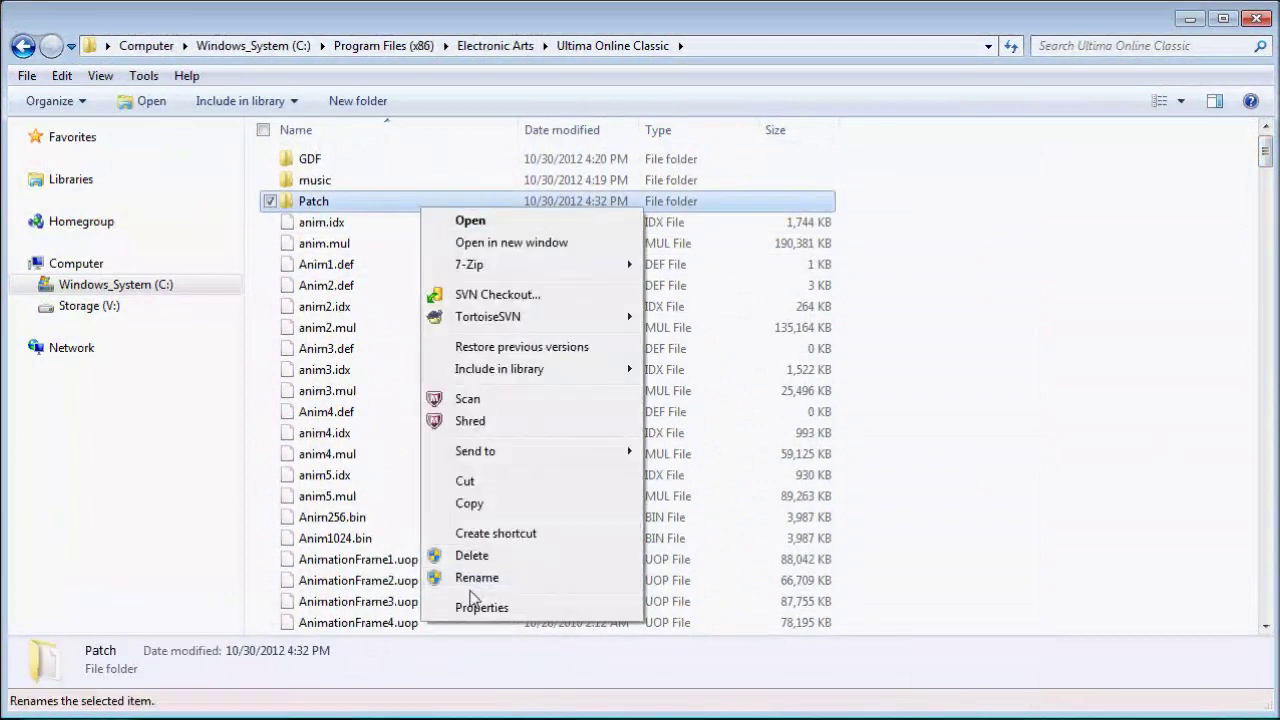
{"action": "left_click", "coordinate": [472, 608]}
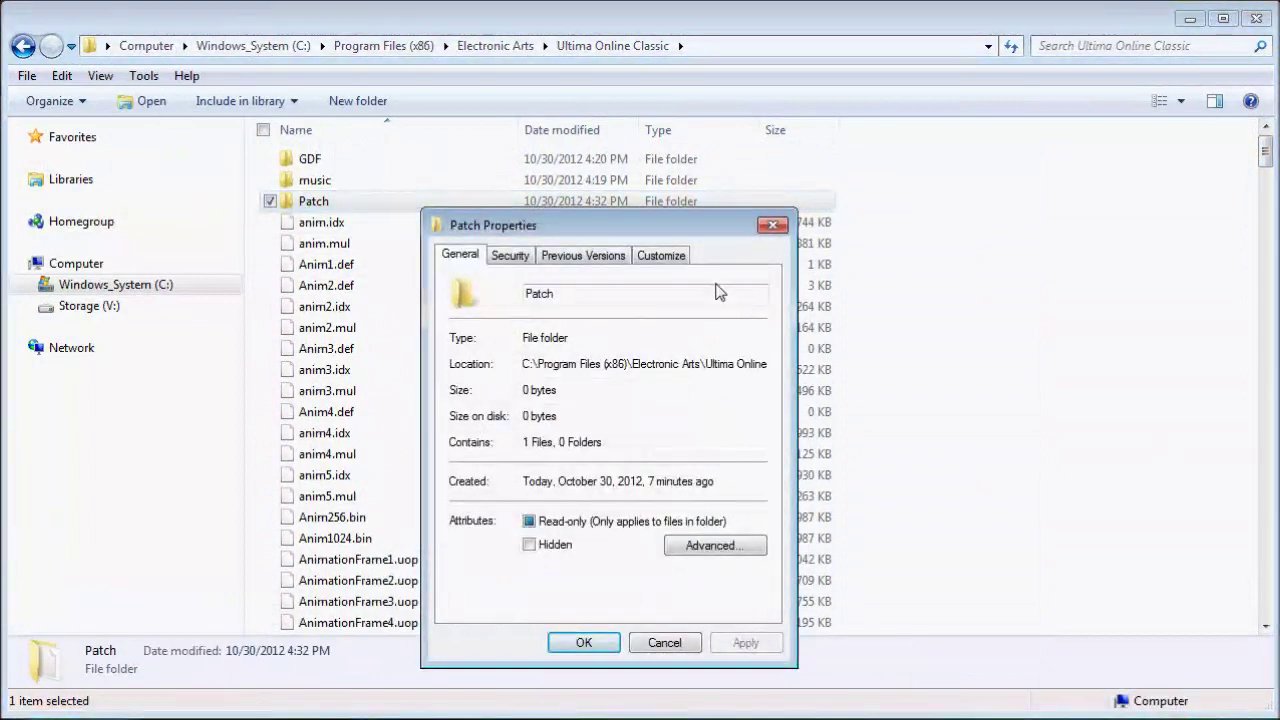
{"action": "left_click", "coordinate": [775, 226]}
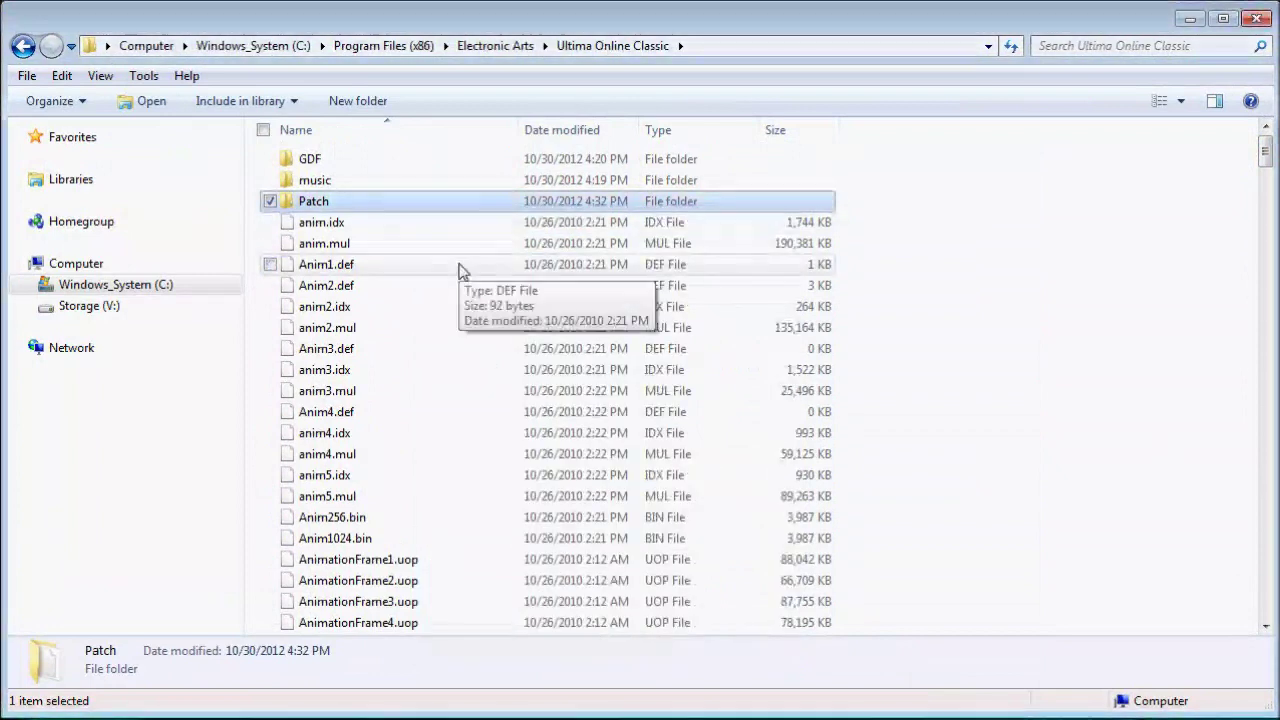
{"action": "double_click", "coordinate": [318, 202]}
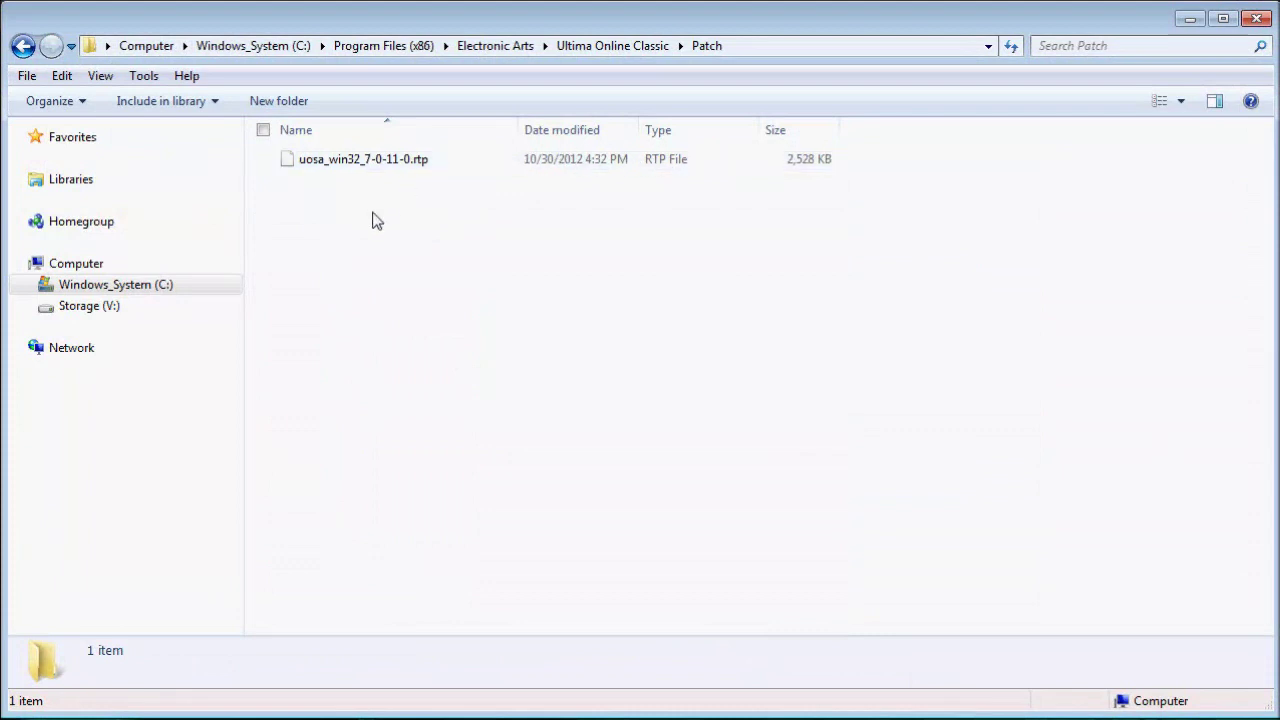
{"action": "left_click", "coordinate": [23, 45]}
{"action": "mouse_move", "coordinate": [1272, 163]}
{"action": "left_mouse_down"}
{"action": "mouse_move", "coordinate": [1266, 246]}
{"action": "mouse_move", "coordinate": [1266, 140]}
{"action": "left_mouse_up"}
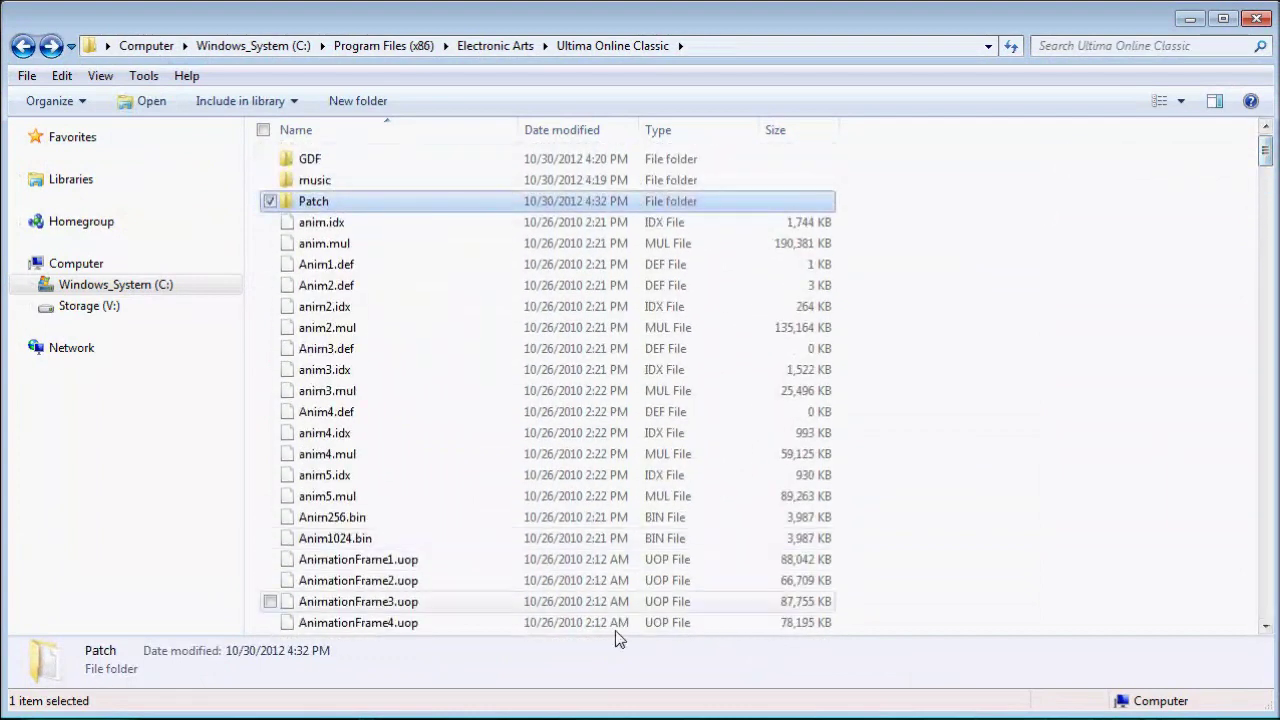